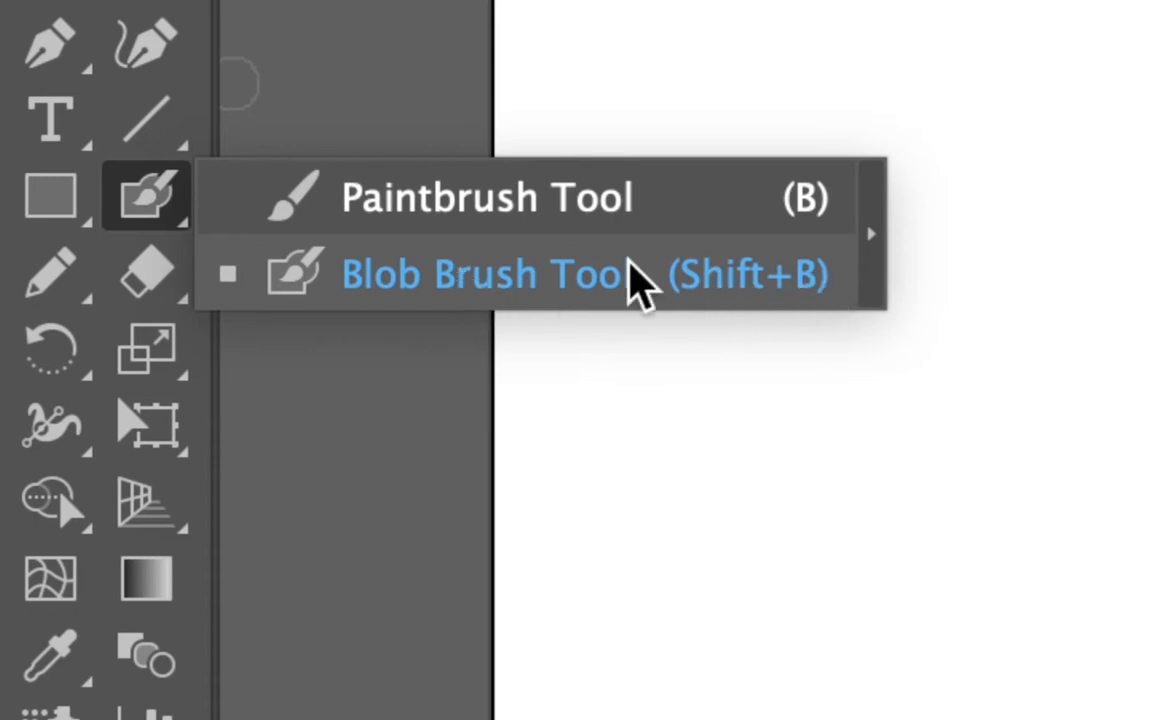
# Draw a black bowl outline with the Paintbrush tool in the artboard's upper left and paint its interior solid with more strokes.
pyautogui.click(466, 197)
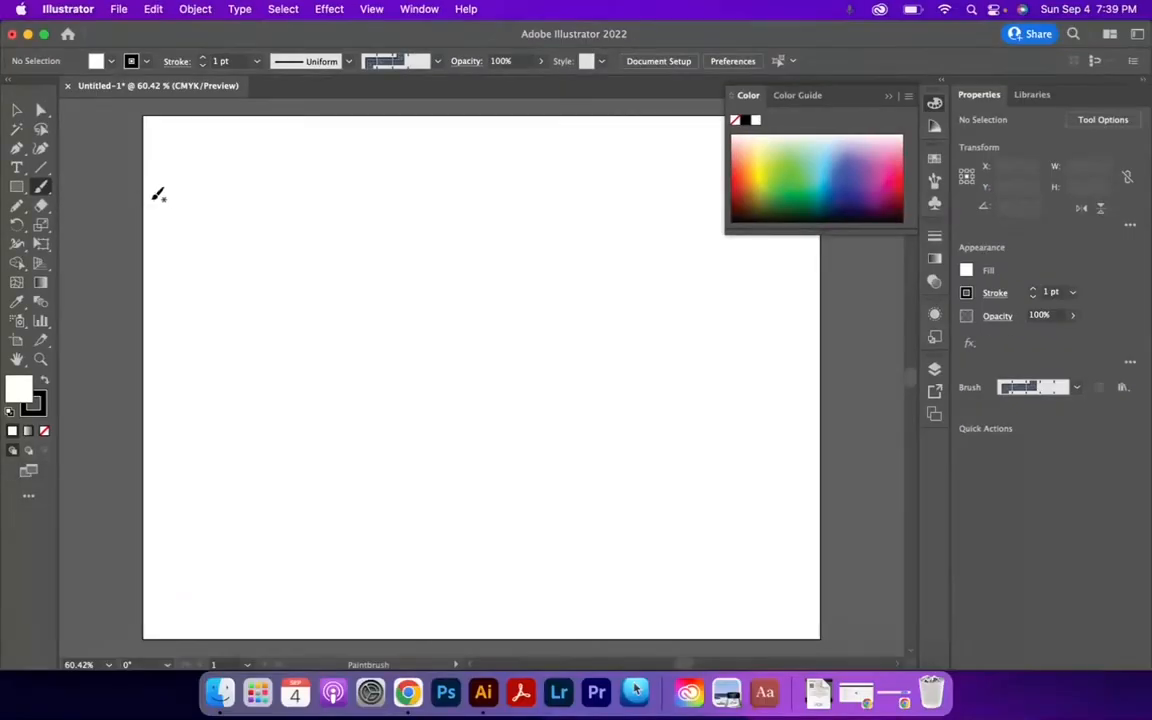
pyautogui.moveTo(218, 217)
pyautogui.mouseDown()
pyautogui.moveTo(279, 292)
pyautogui.moveTo(310, 248)
pyautogui.moveTo(291, 218)
pyautogui.mouseUp()
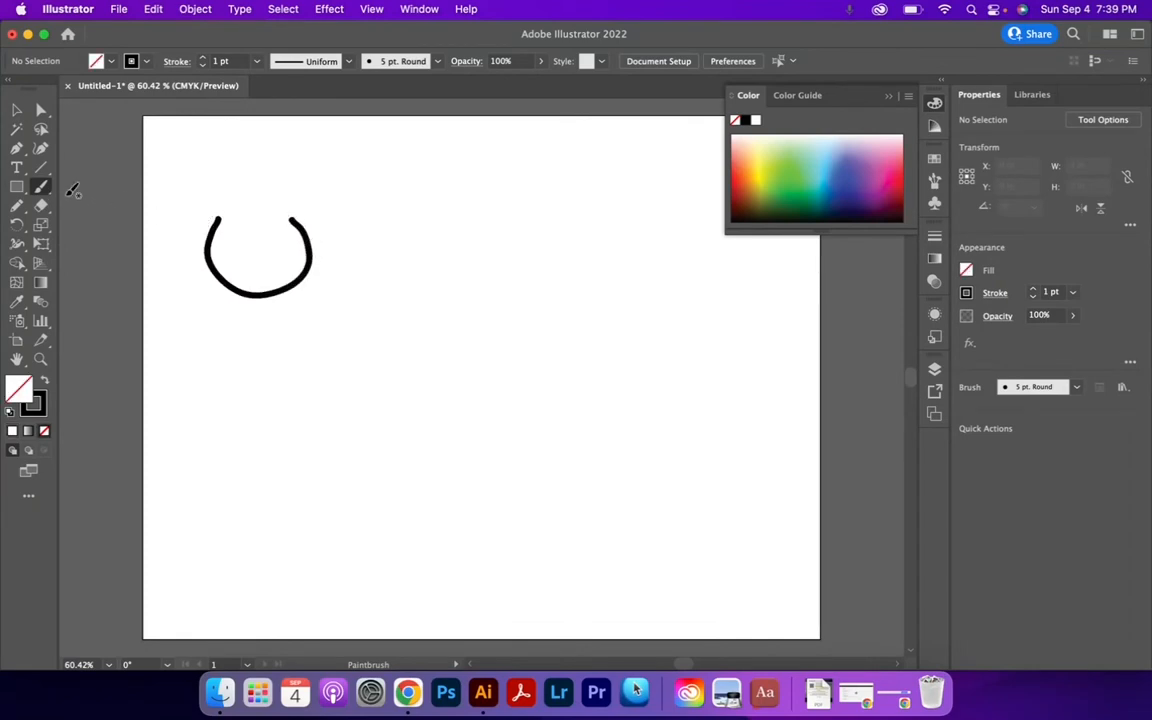
pyautogui.moveTo(219, 217); pyautogui.dragTo(292, 219)
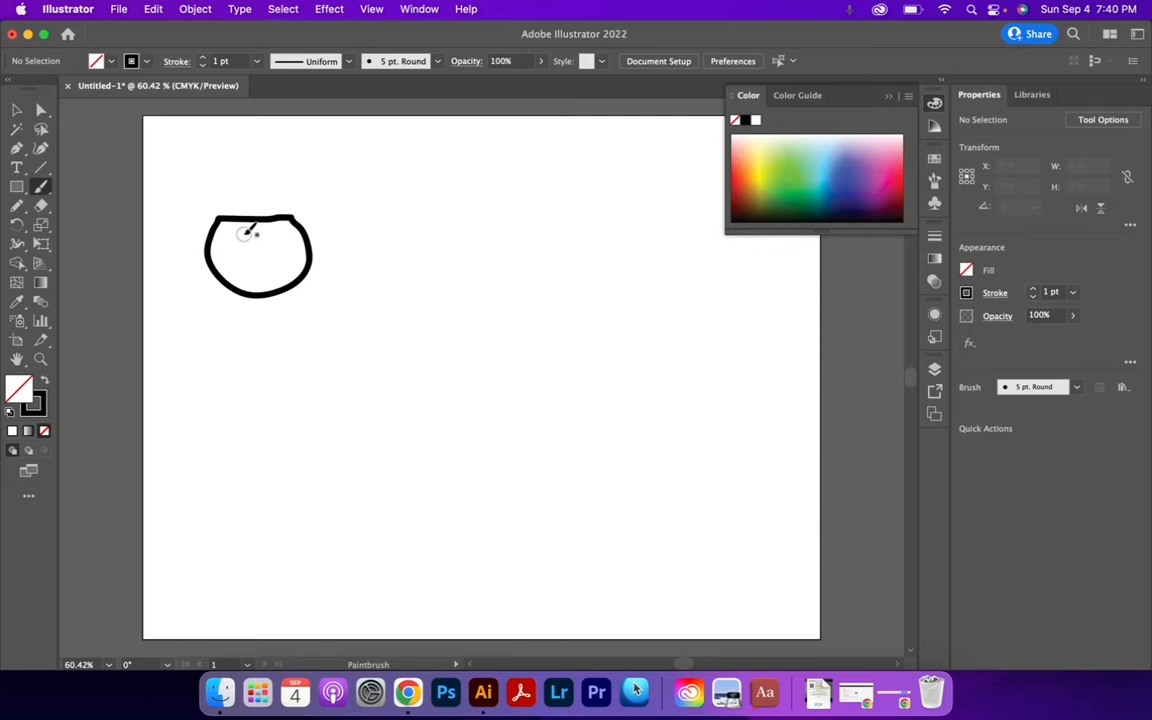
pyautogui.moveTo(229, 229)
pyautogui.mouseDown()
pyautogui.moveTo(232, 277)
pyautogui.moveTo(270, 286)
pyautogui.moveTo(304, 268)
pyautogui.moveTo(291, 231)
pyautogui.moveTo(295, 268)
pyautogui.moveTo(254, 283)
pyautogui.mouseUp()
pyautogui.moveTo(287, 228)
pyautogui.mouseDown()
pyautogui.moveTo(221, 237)
pyautogui.moveTo(262, 278)
pyautogui.moveTo(293, 257)
pyautogui.moveTo(257, 238)
pyautogui.moveTo(255, 269)
pyautogui.moveTo(263, 243)
pyautogui.moveTo(233, 258)
pyautogui.moveTo(262, 231)
pyautogui.mouseUp()
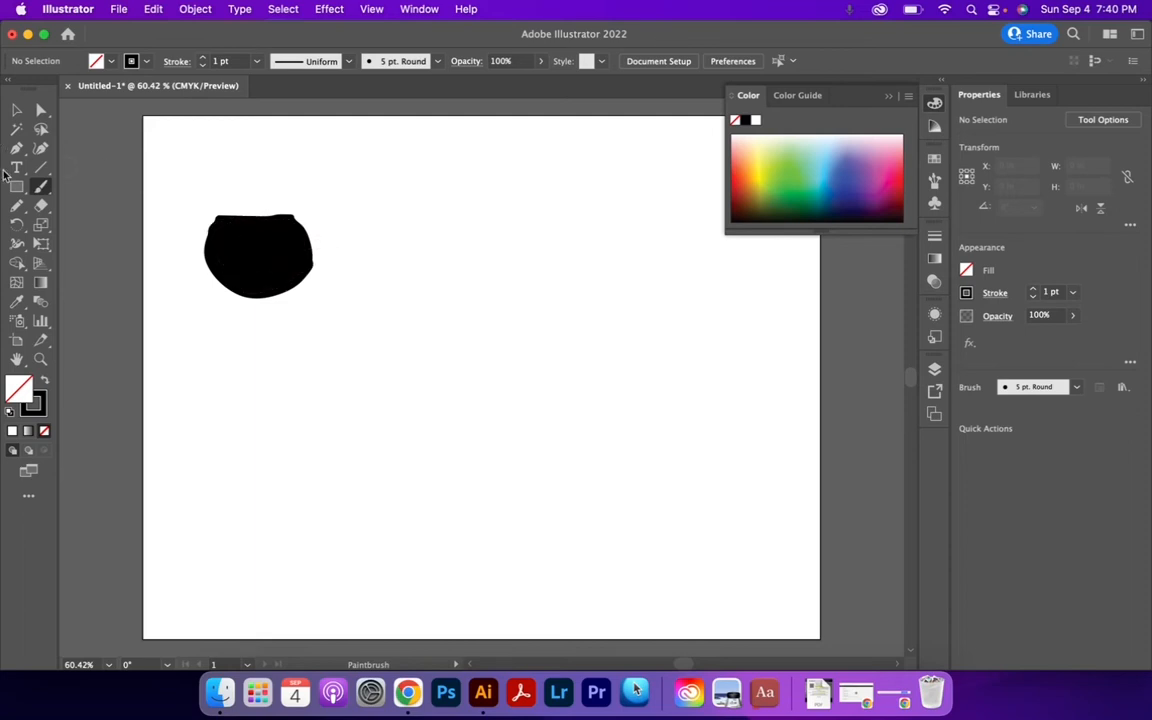
# Draw a second solid black bowl with the Blob Brush tool to the right of the first one.
pyautogui.moveTo(43, 196); pyautogui.dragTo(76, 206)
pyautogui.moveTo(380, 222)
pyautogui.mouseDown()
pyautogui.moveTo(455, 225)
pyautogui.moveTo(380, 226)
pyautogui.moveTo(365, 248)
pyautogui.moveTo(395, 283)
pyautogui.moveTo(457, 273)
pyautogui.moveTo(468, 244)
pyautogui.moveTo(455, 229)
pyautogui.moveTo(381, 249)
pyautogui.moveTo(410, 250)
pyautogui.moveTo(360, 222)
pyautogui.moveTo(390, 236)
pyautogui.moveTo(383, 229)
pyautogui.mouseUp()
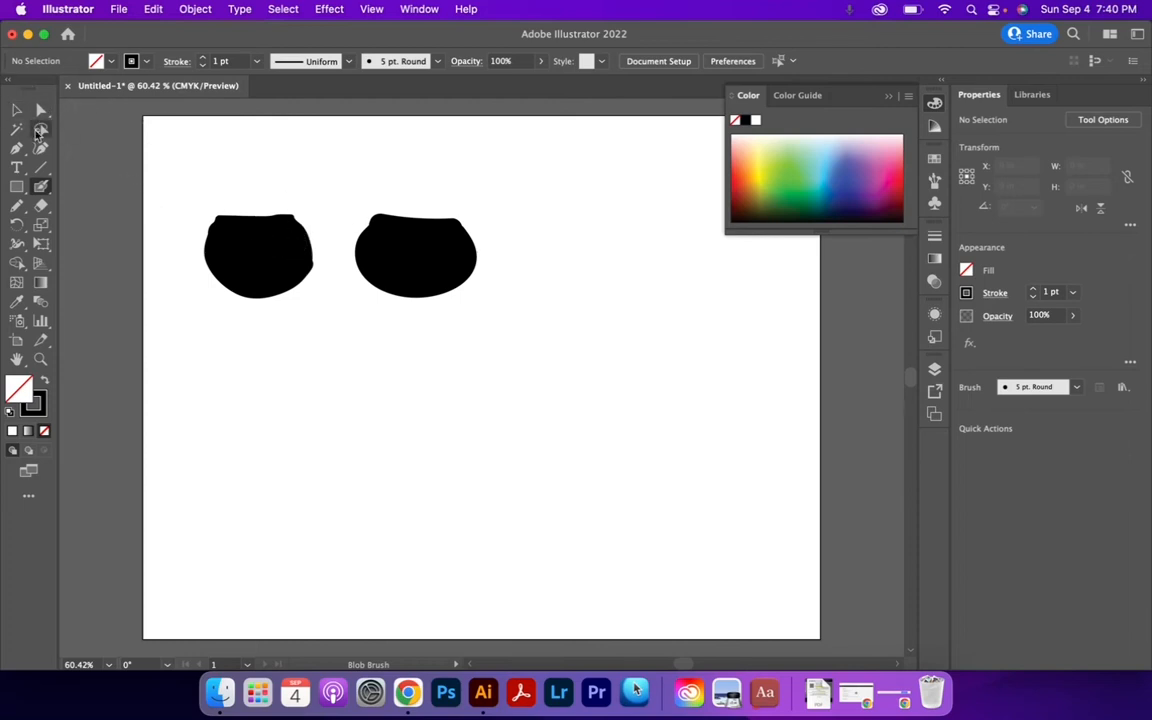
# Select both bowls and inspect their path structure up close.
pyautogui.click(15, 113)
pyautogui.moveTo(182, 196); pyautogui.dragTo(486, 324)
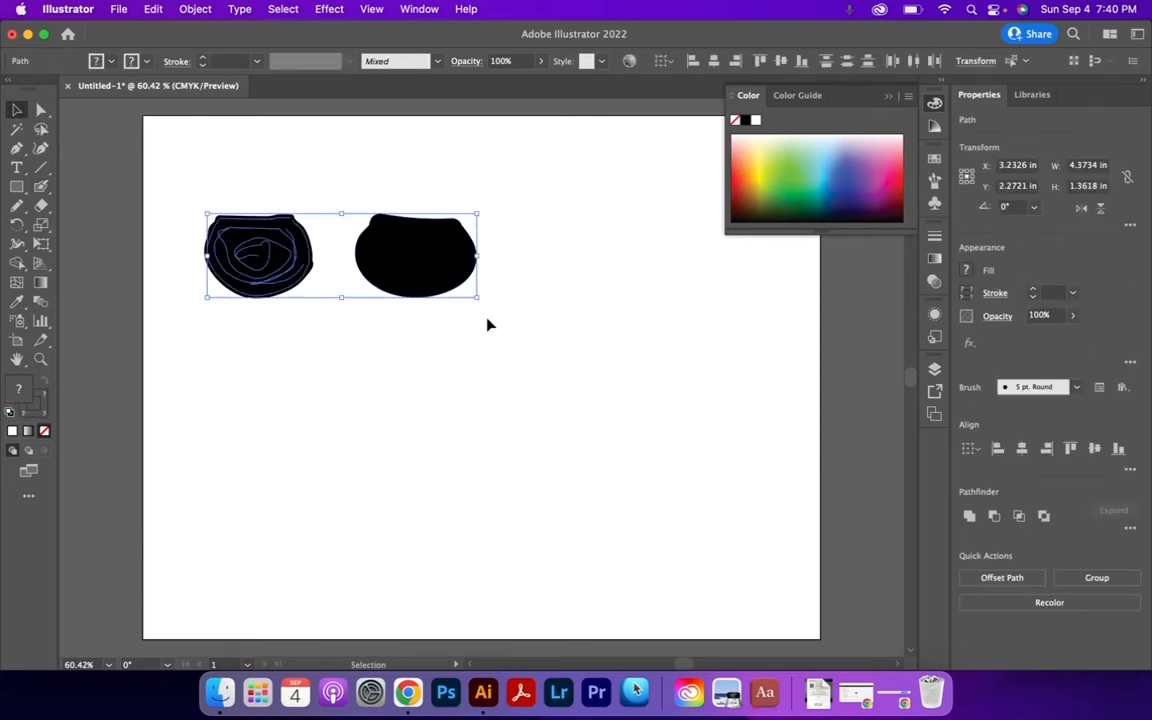
pyautogui.press('z')
pyautogui.moveTo(292, 252); pyautogui.dragTo(513, 271)
pyautogui.scroll(3, 491, 290)
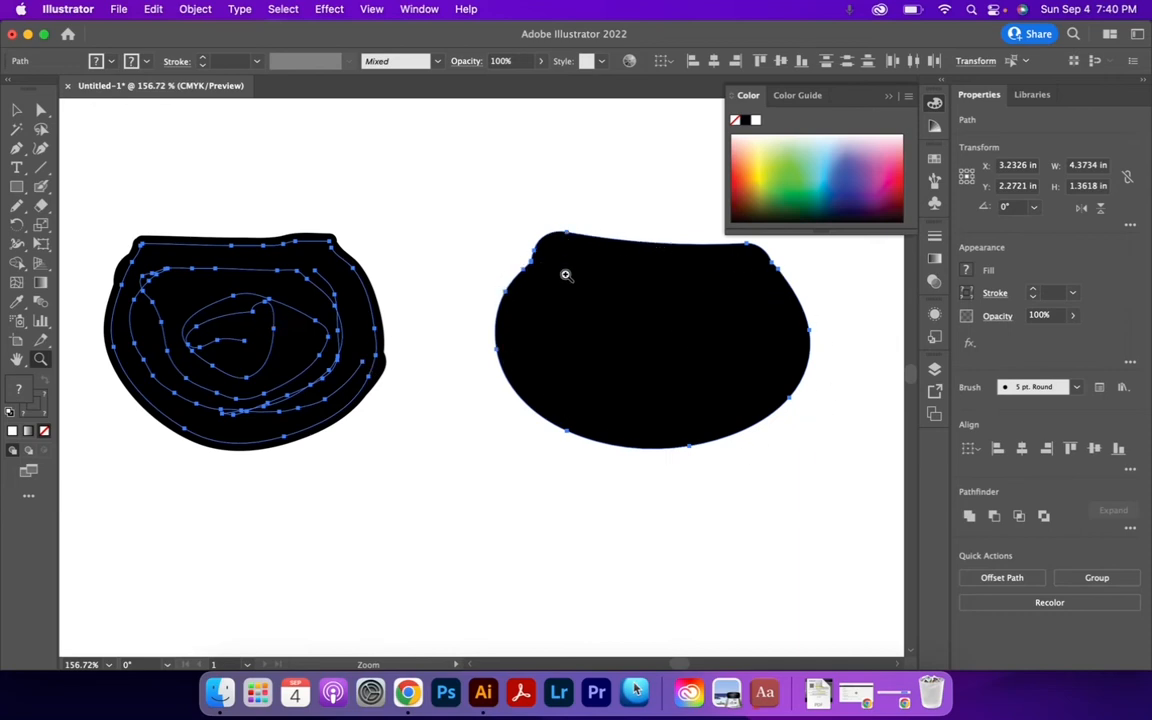
# Shift the Blob Brush bowl slightly up and left, and fill it with orange.
pyautogui.click(17, 113)
pyautogui.click(592, 324)
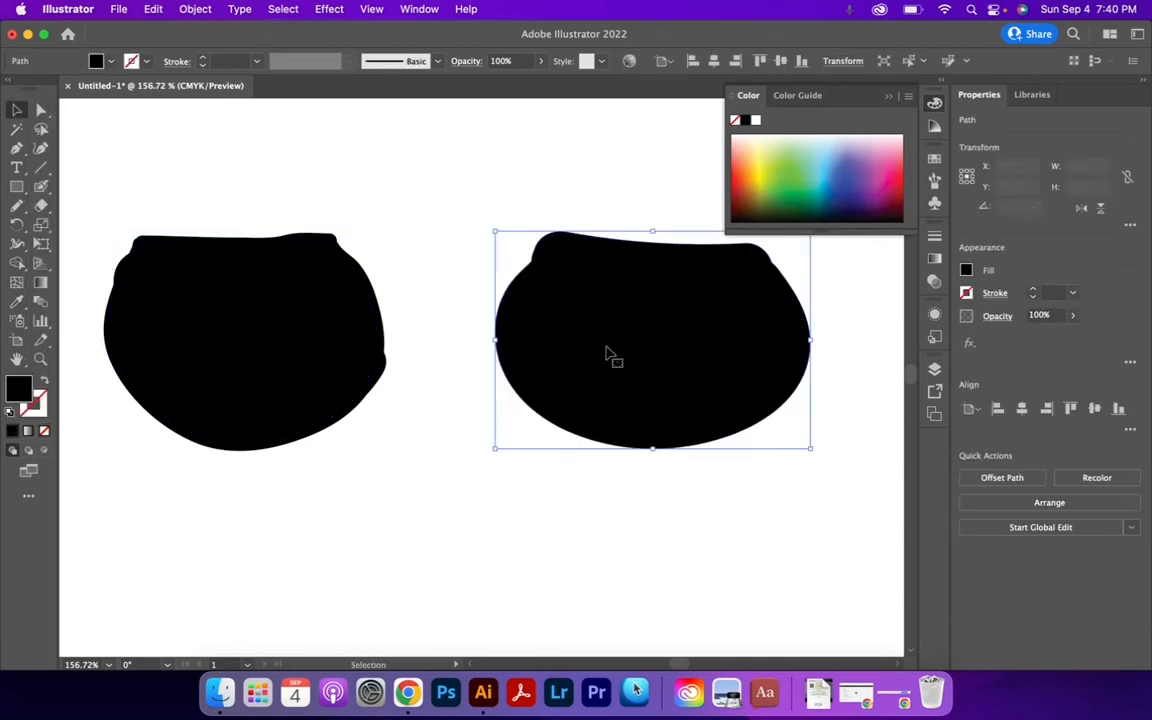
pyautogui.moveTo(650, 360); pyautogui.dragTo(607, 330)
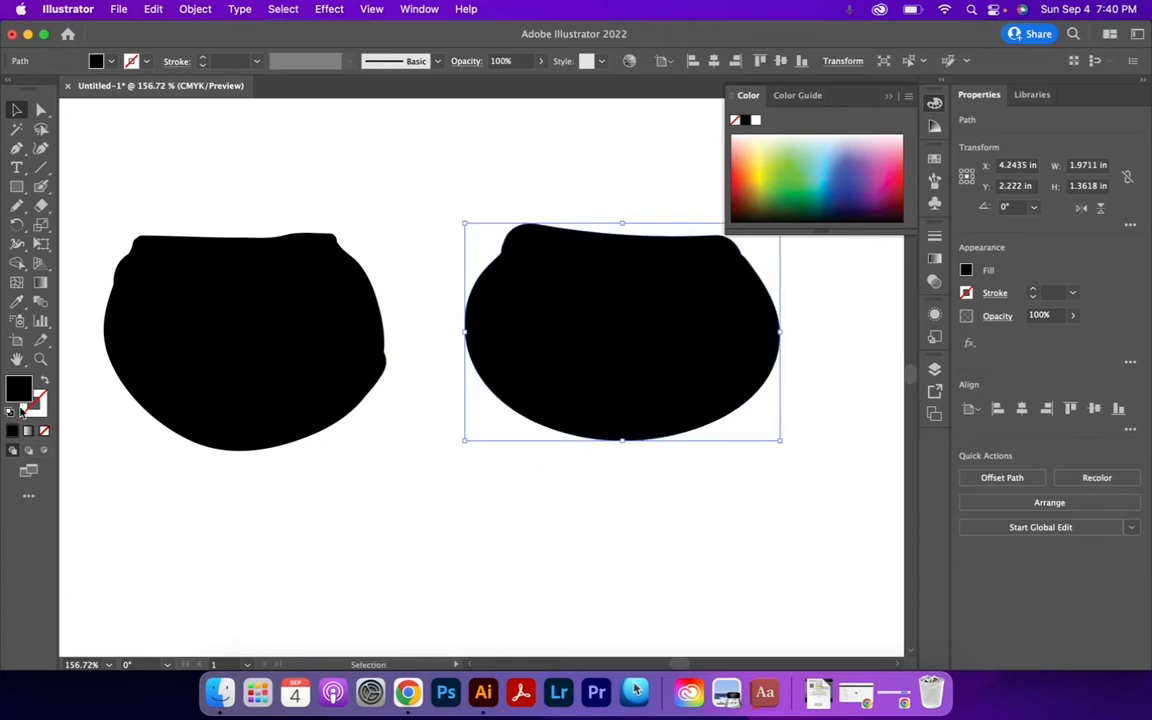
pyautogui.moveTo(750, 170); pyautogui.dragTo(751, 176)
# Give the orange Blob Brush bowl a yellow stroke with a weight of 5 pt.
pyautogui.click(45, 404)
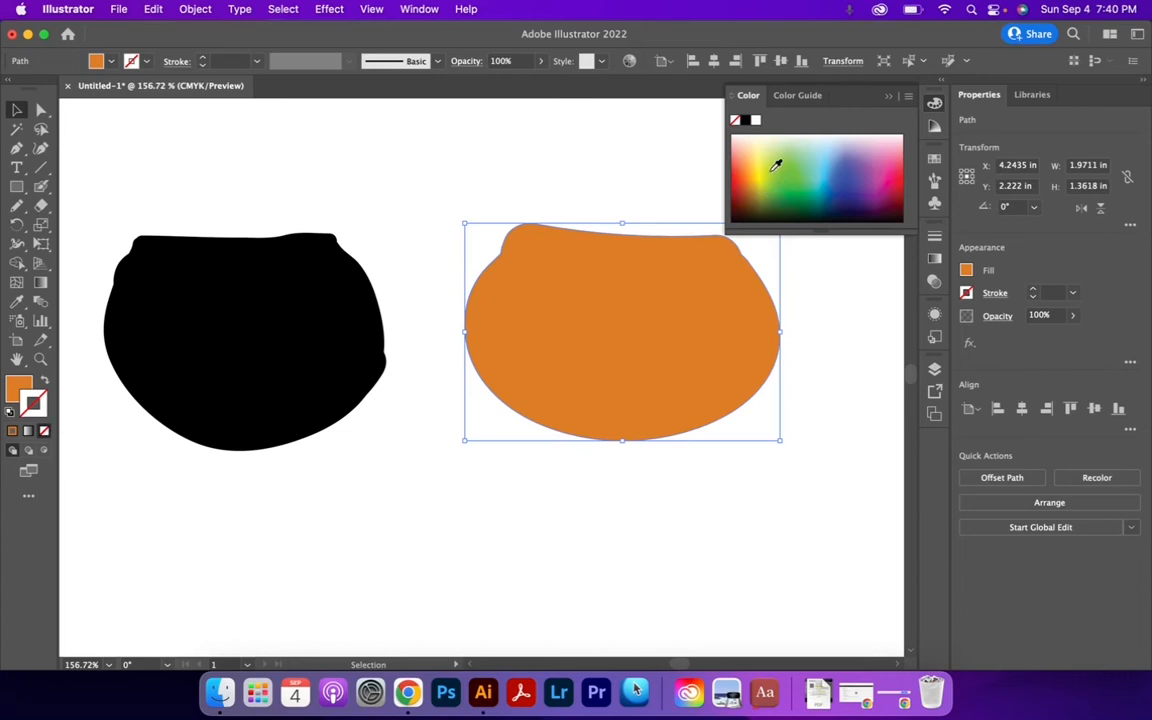
pyautogui.click(758, 166)
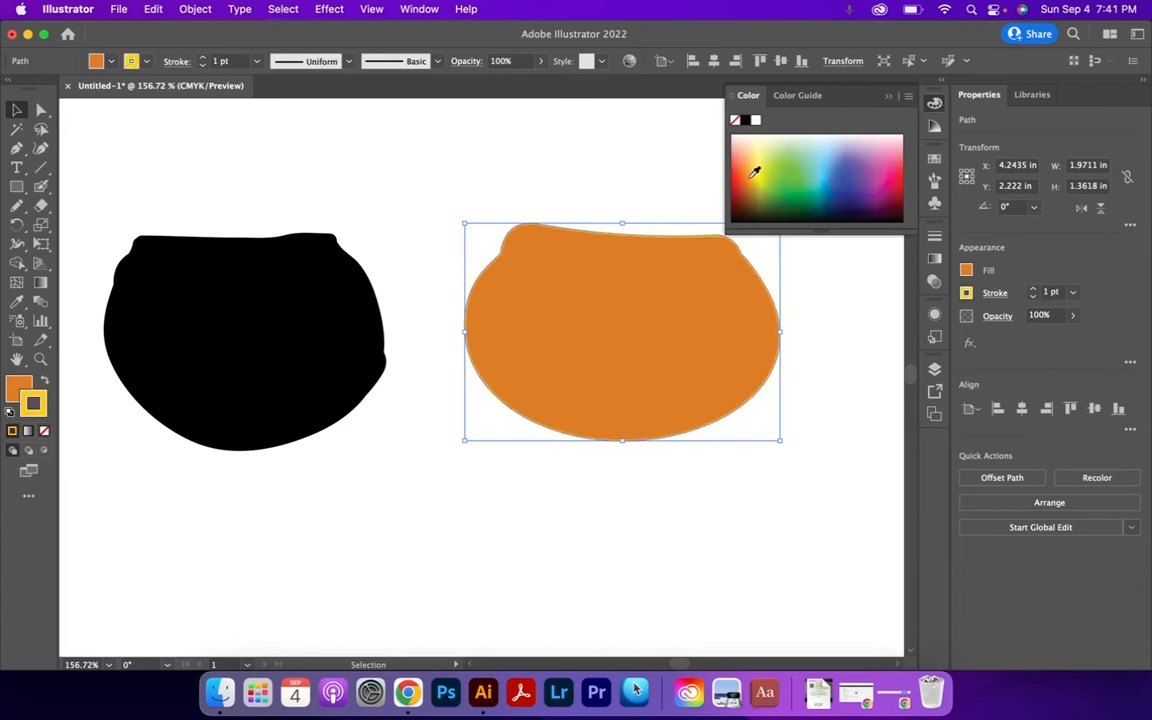
pyautogui.click(202, 58)
pyautogui.click(202, 58)
pyautogui.click(202, 58)
pyautogui.click(202, 58)
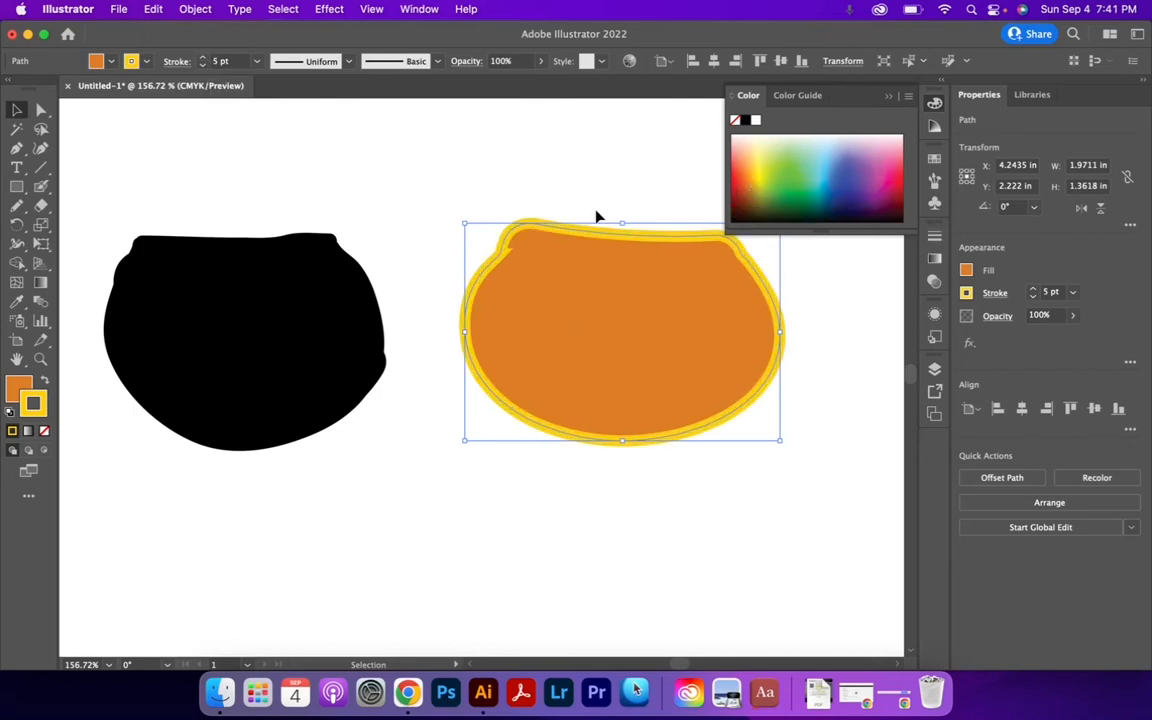
# Set the Paintbrush bowl's inner spiral path to a dark orange stroke and a yellow fill.
pyautogui.click(158, 270)
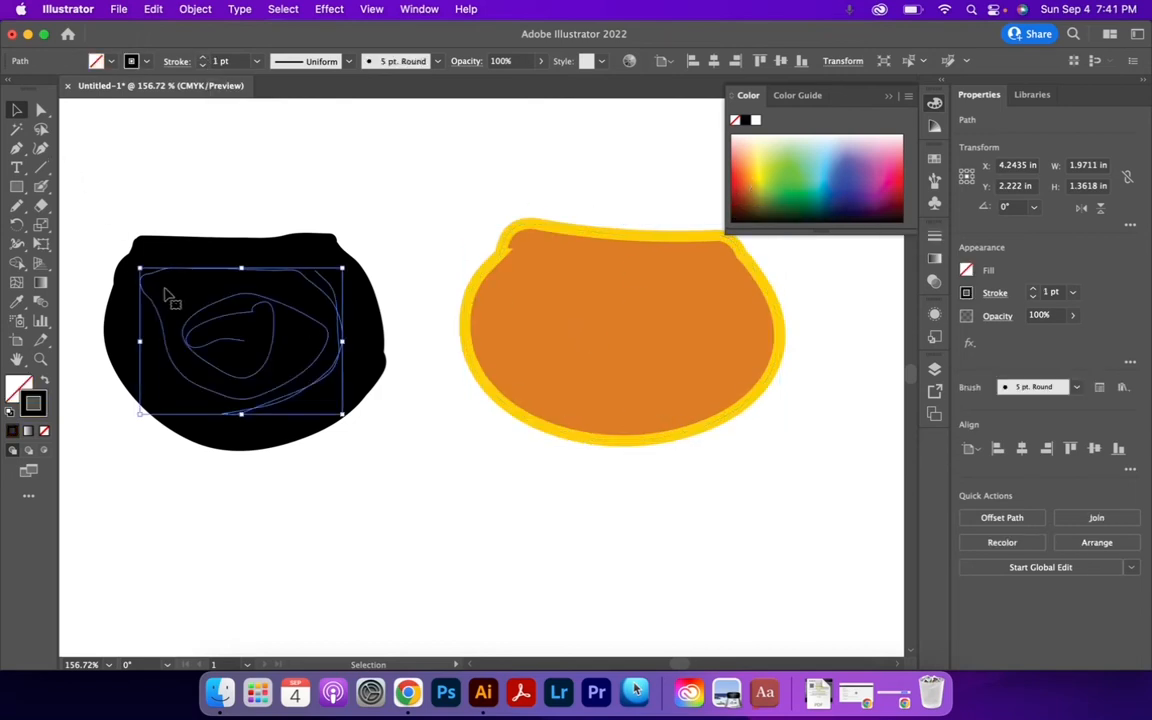
pyautogui.click(108, 216)
pyautogui.click(243, 340)
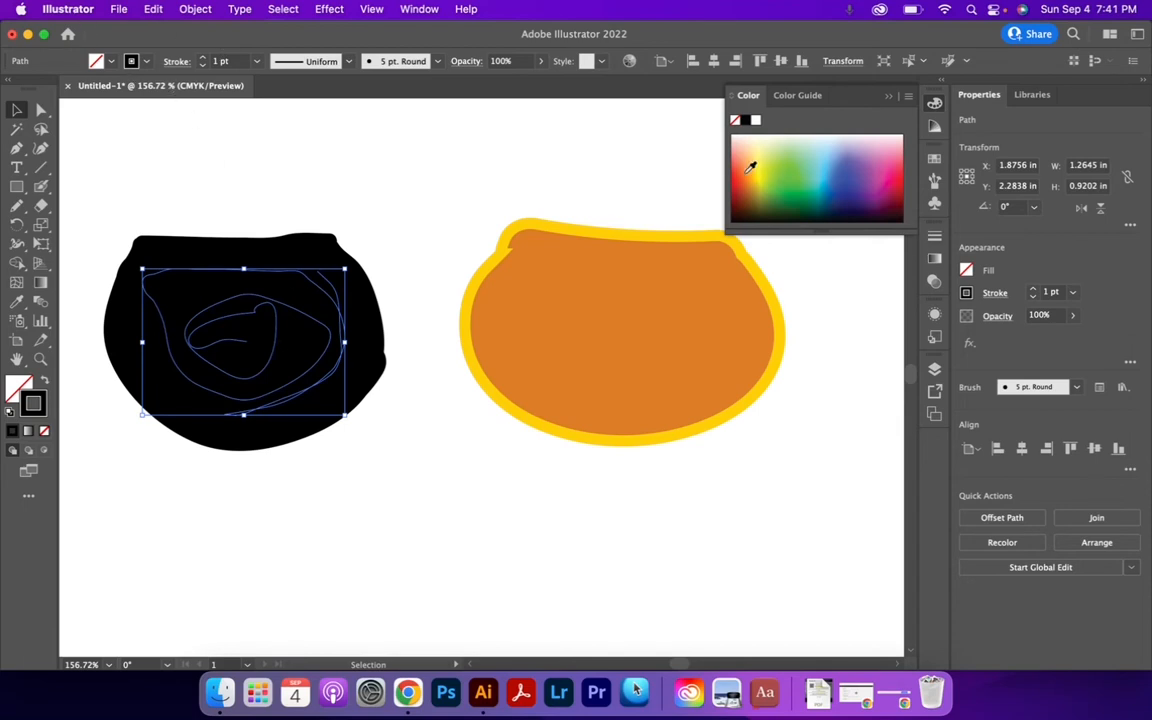
pyautogui.click(748, 171)
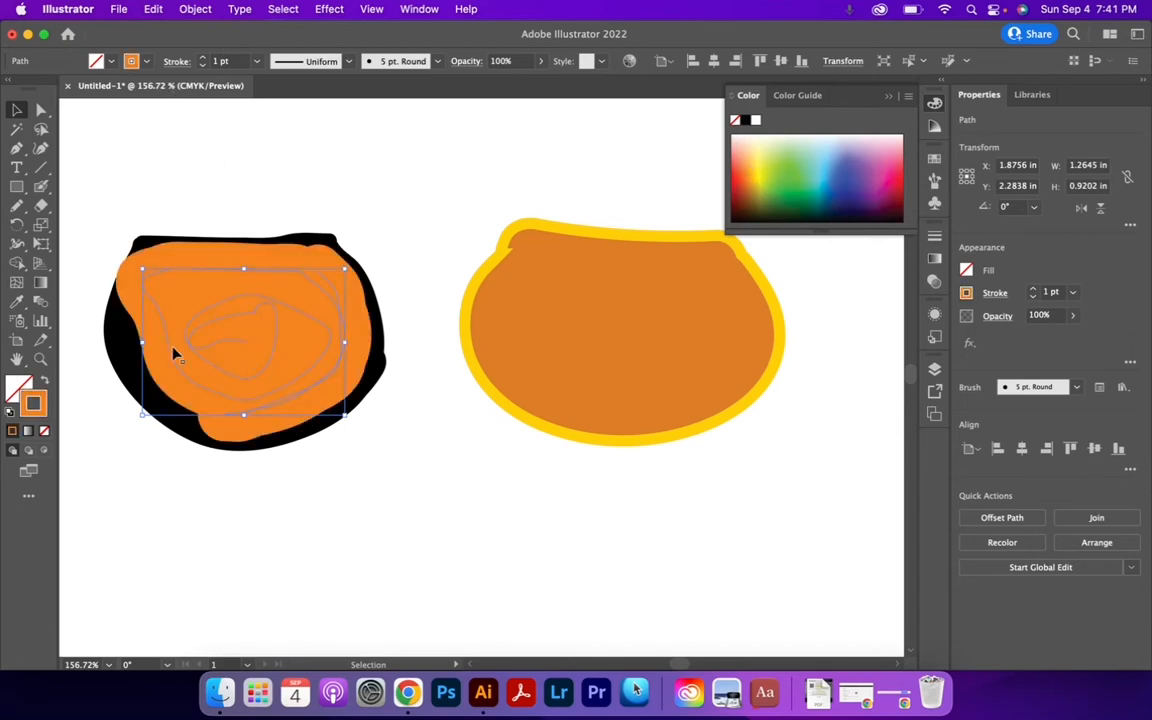
pyautogui.click(112, 62)
pyautogui.click(745, 168)
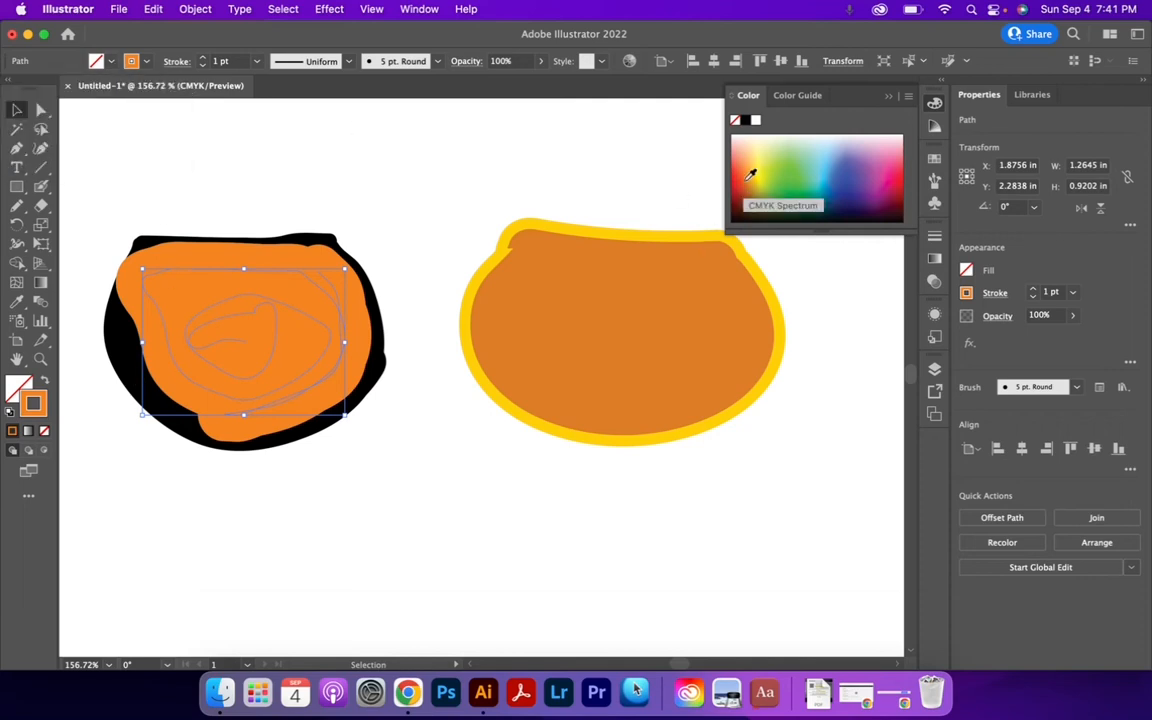
pyautogui.click(748, 172)
pyautogui.click(746, 177)
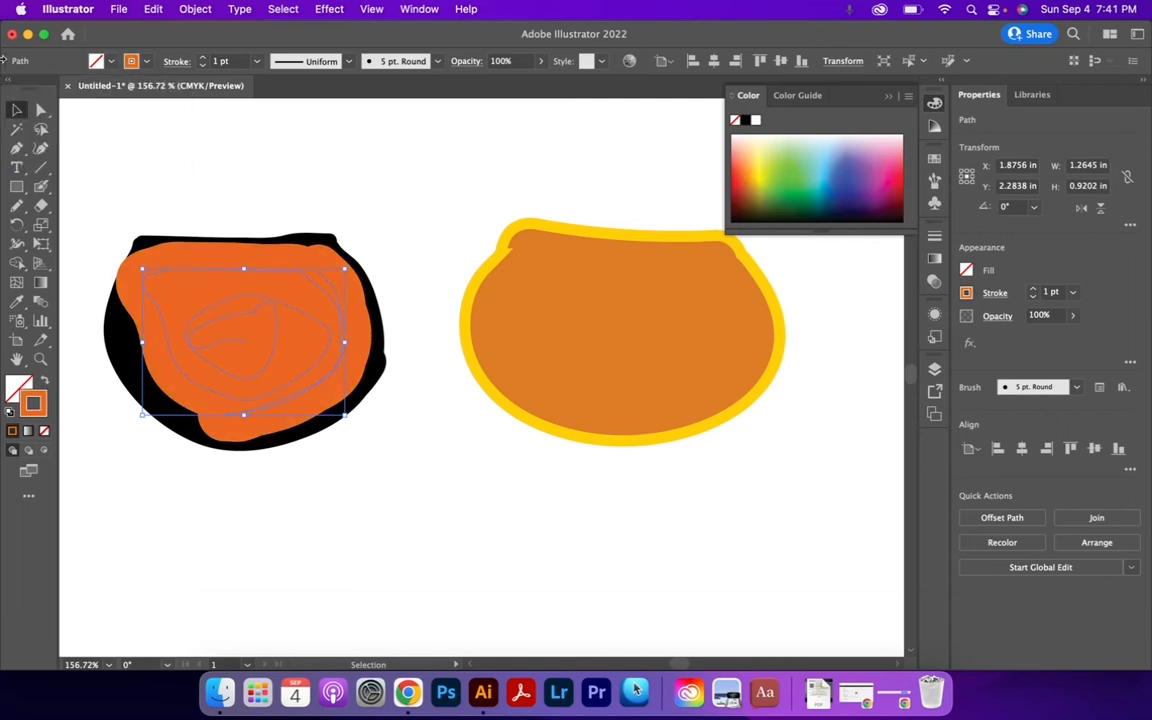
pyautogui.click(130, 64)
pyautogui.click(64, 92)
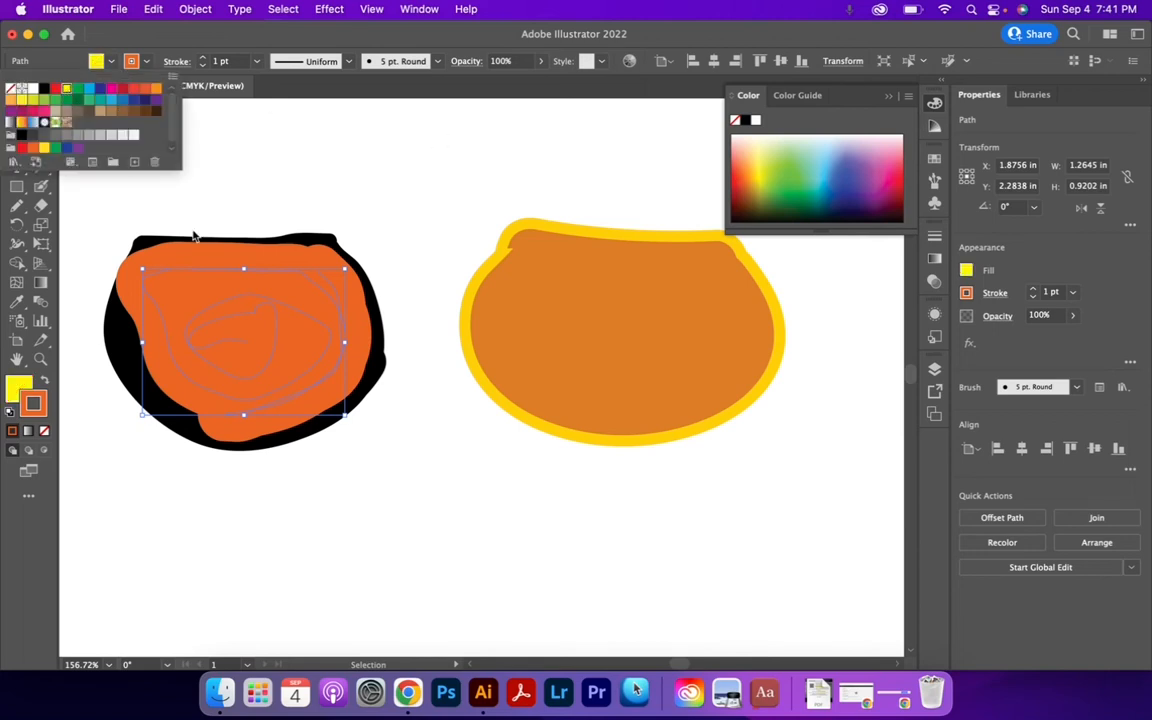
pyautogui.click(577, 343)
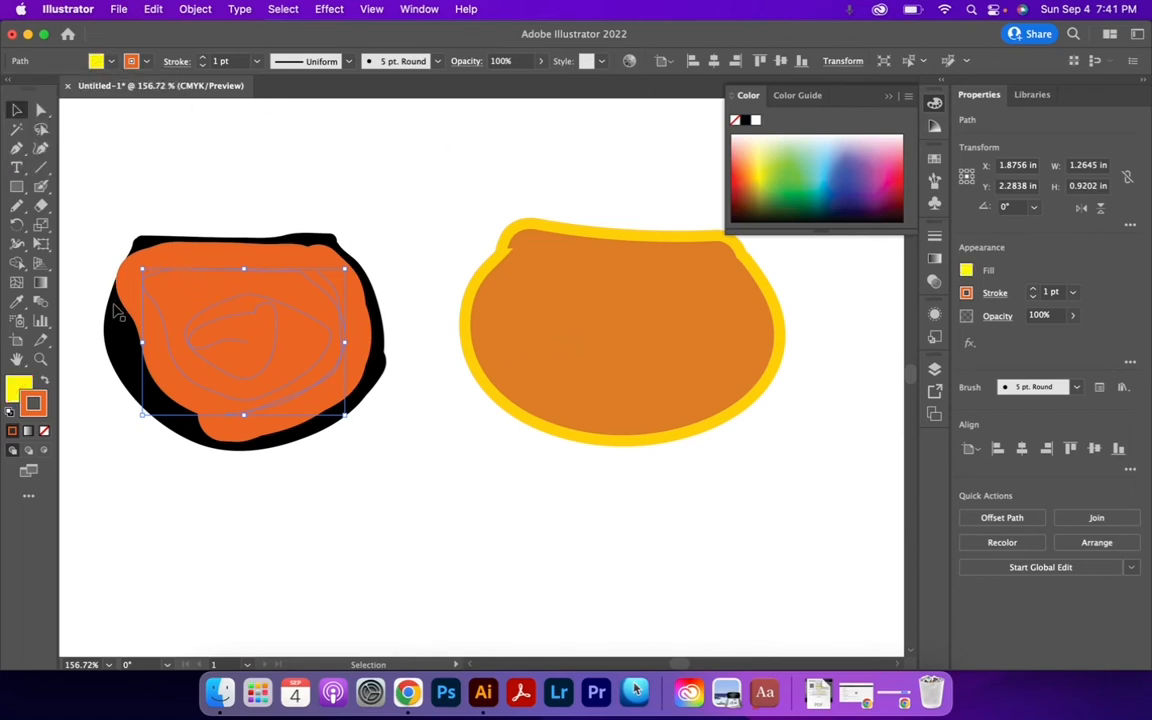
# Select all paths of the Paintbrush bowl and set their stroke colour to yellow-orange.
pyautogui.click(141, 364)
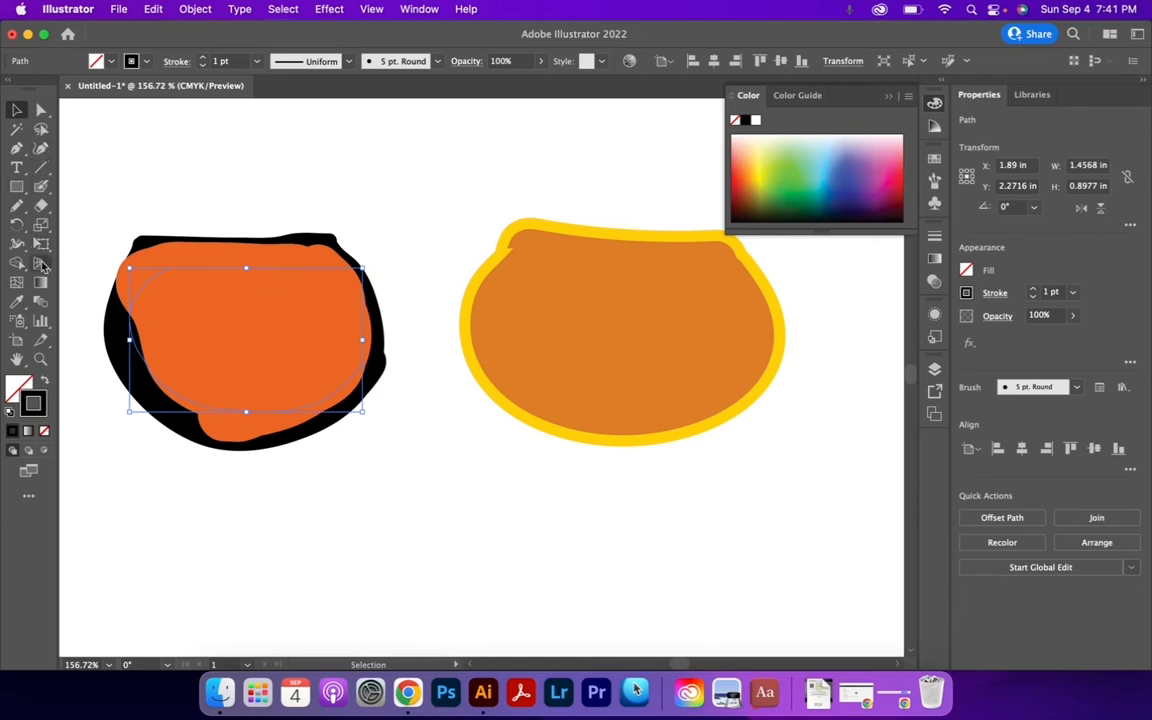
pyautogui.click(16, 301)
pyautogui.press('v')
pyautogui.moveTo(90, 185); pyautogui.dragTo(400, 507)
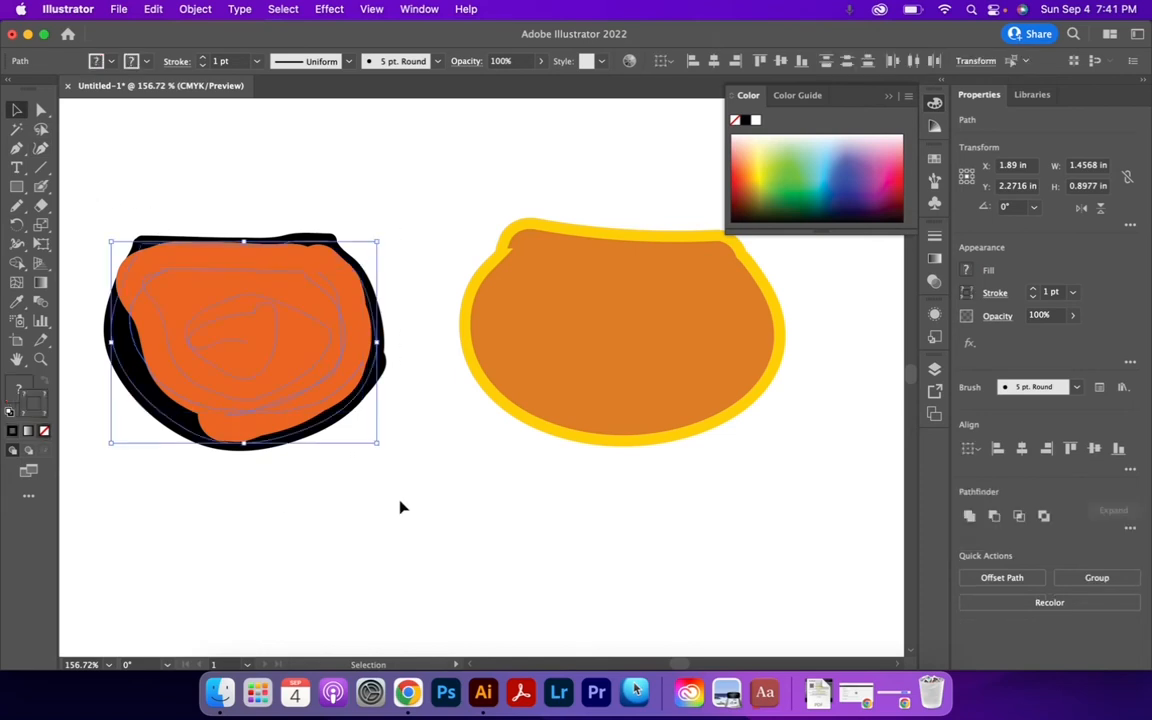
pyautogui.click(757, 166)
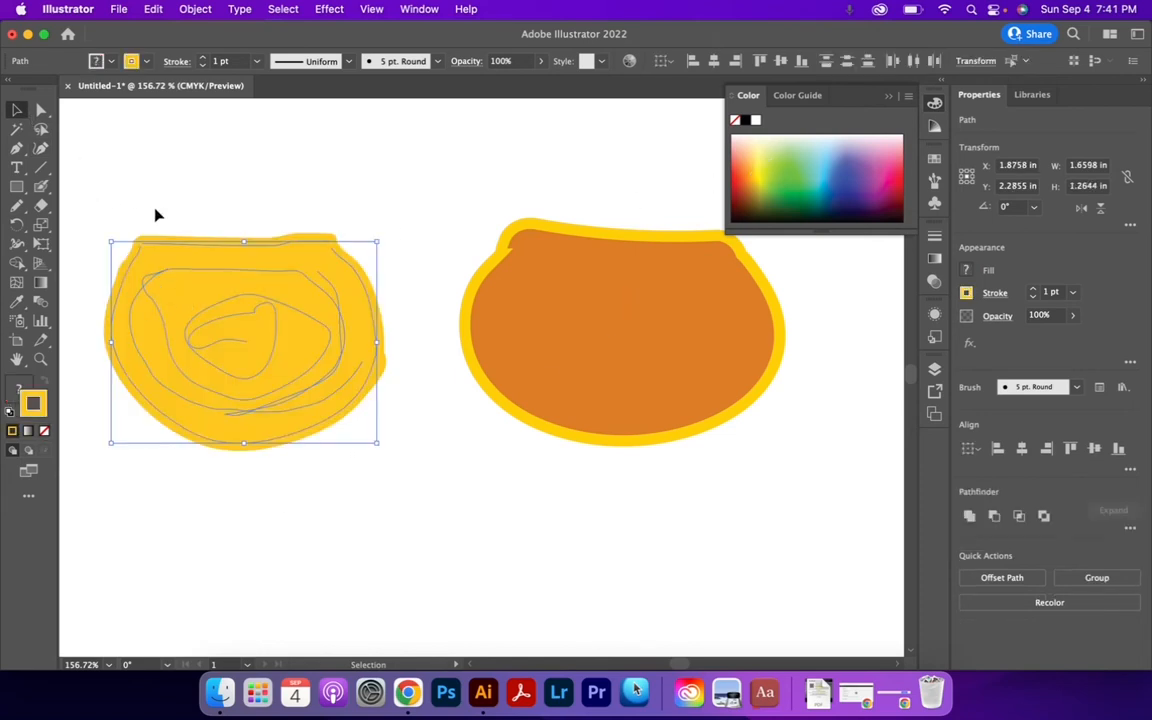
# Pull the Paintbrush bowl's separate paths apart, move the orange bowl as one piece, and undo the moves.
pyautogui.click(303, 211)
pyautogui.moveTo(314, 298); pyautogui.dragTo(319, 442)
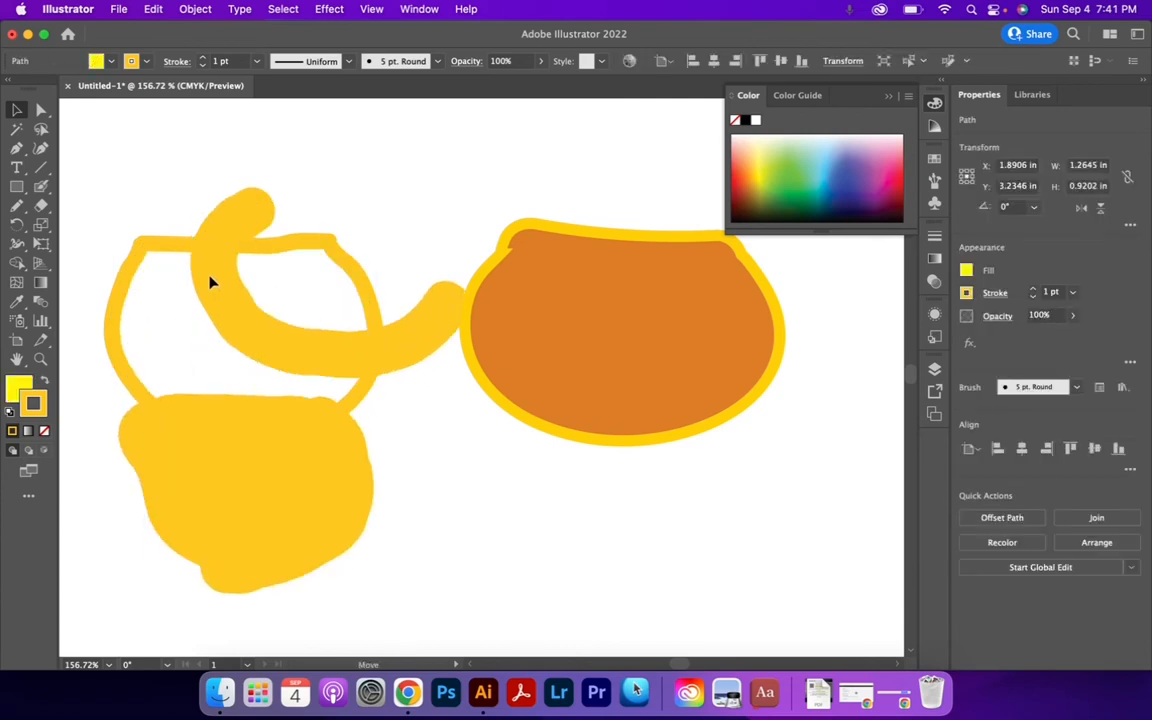
pyautogui.click(244, 303)
pyautogui.moveTo(640, 339); pyautogui.dragTo(646, 397)
pyautogui.press('super+z')
pyautogui.press('super+z')
pyautogui.press('super+z')
pyautogui.press('super+z')
# Move the orange bowl to the artboard's lower right area and resize it to about 1.92 by 1.57 in.
pyautogui.click(180, 198)
pyautogui.press('z')
pyautogui.moveTo(405, 258); pyautogui.dragTo(280, 222)
pyautogui.click(16, 112)
pyautogui.moveTo(535, 183); pyautogui.dragTo(758, 404)
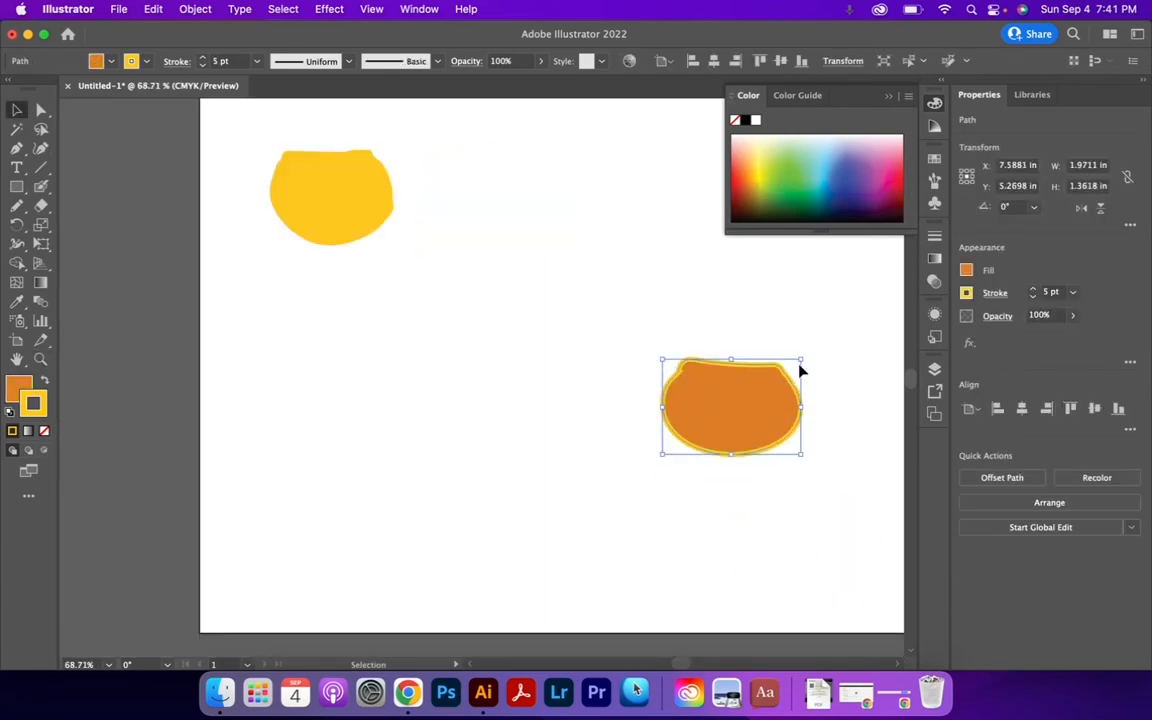
pyautogui.moveTo(801, 360); pyautogui.dragTo(904, 205)
pyautogui.moveTo(702, 319); pyautogui.dragTo(589, 424)
pyautogui.moveTo(270, 305); pyautogui.dragTo(697, 450)
pyautogui.moveTo(809, 497); pyautogui.dragTo(543, 380)
pyautogui.hscroll(-5, 308, 370)
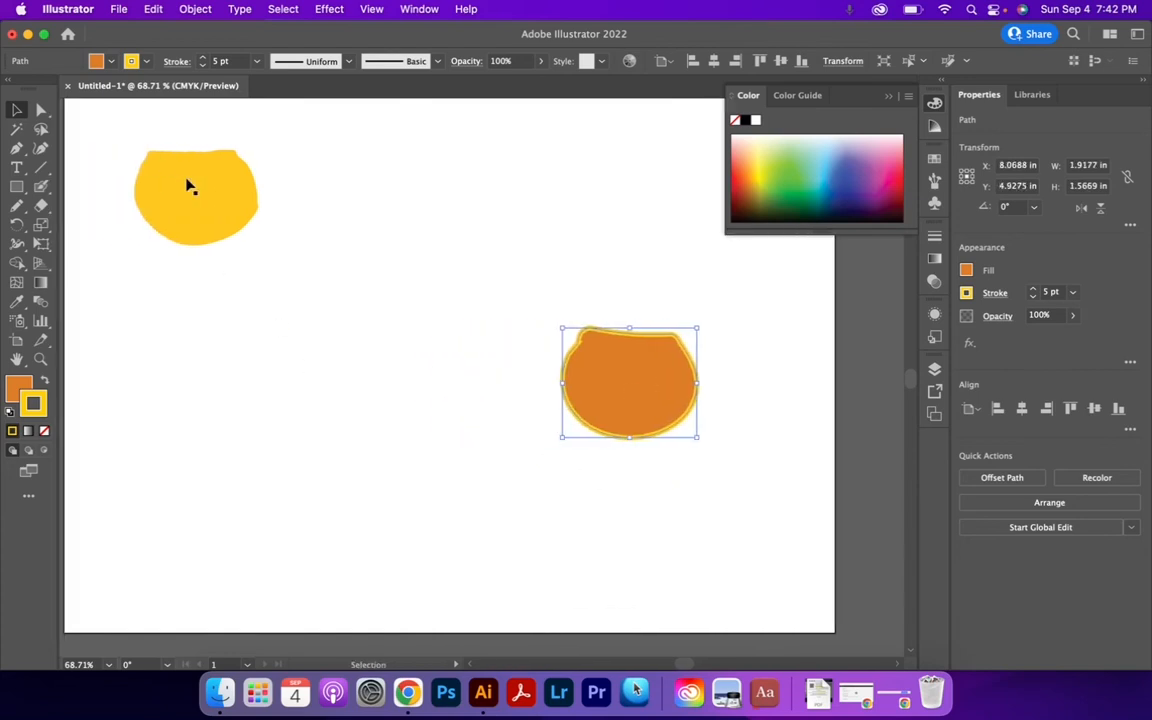
# Move two inner paths out of the Paintbrush bowl and undo both moves.
pyautogui.click(165, 165)
pyautogui.moveTo(193, 197); pyautogui.dragTo(288, 336)
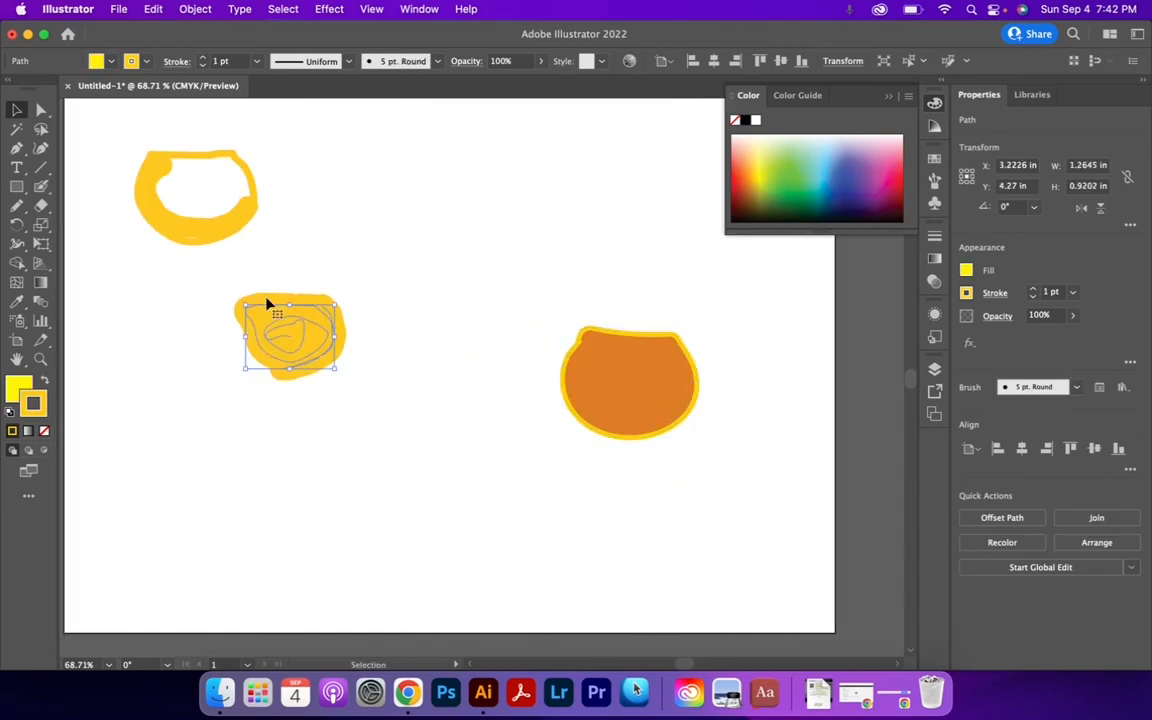
pyautogui.moveTo(197, 229); pyautogui.dragTo(162, 288)
pyautogui.press('super+z')
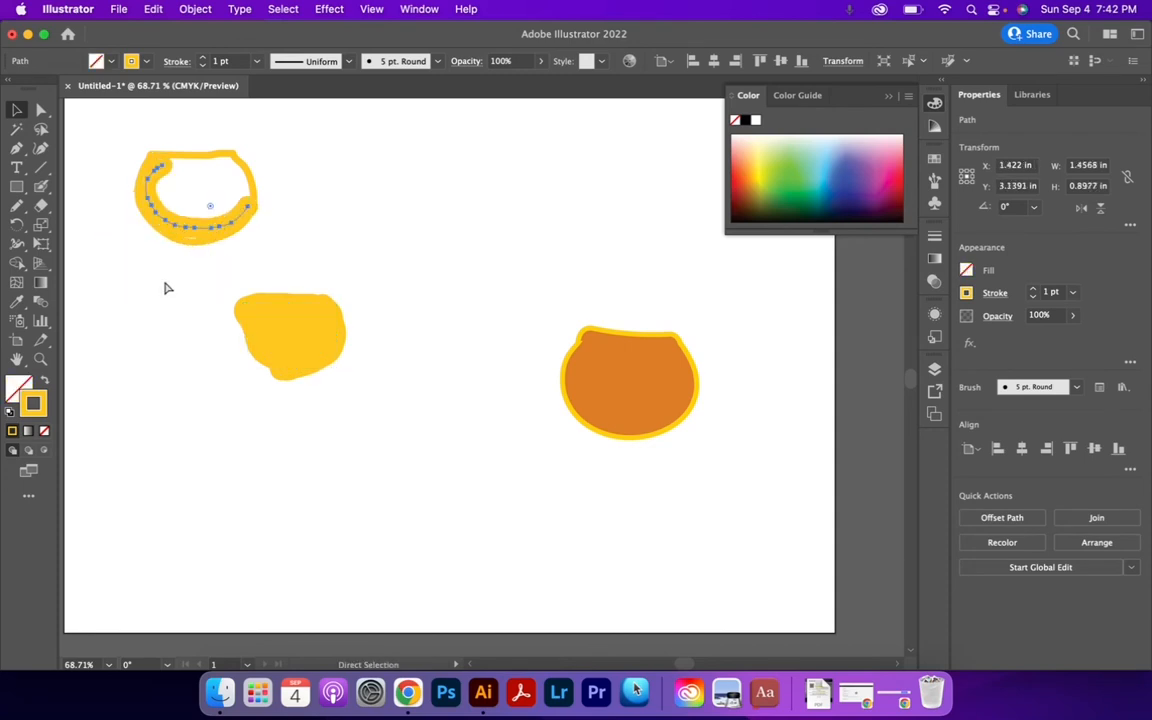
pyautogui.press('super+z')
# Select all paths of the Paintbrush bowl and scale them up to several times their size.
pyautogui.moveTo(116, 141); pyautogui.dragTo(525, 481)
pyautogui.moveTo(337, 288); pyautogui.dragTo(294, 346)
pyautogui.click(496, 243)
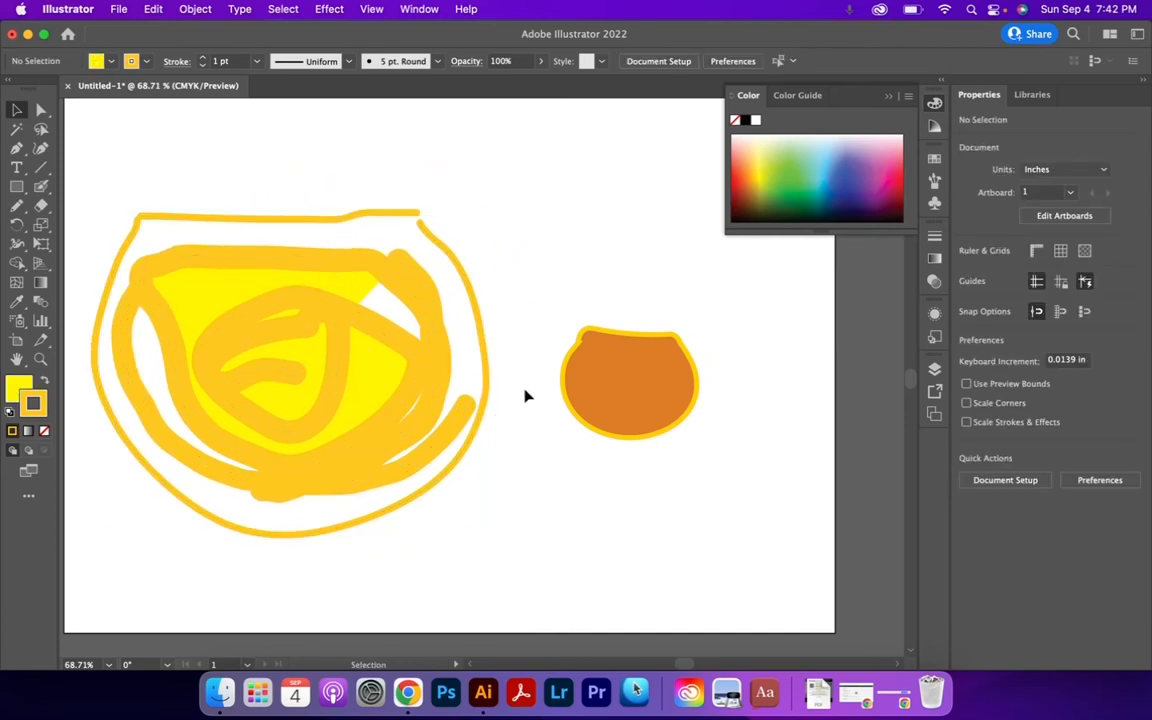
pyautogui.click(611, 372)
pyautogui.click(328, 337)
# Scale all paths of the enlarged Paintbrush bowl down to a tiny blob in the artboard's lower left corner.
pyautogui.moveTo(498, 207); pyautogui.dragTo(92, 560)
pyautogui.moveTo(490, 214)
pyautogui.mouseDown()
pyautogui.moveTo(111, 523)
pyautogui.moveTo(157, 507)
pyautogui.moveTo(225, 529)
pyautogui.mouseUp()
pyautogui.click(167, 532)
pyautogui.press('super+z')
pyautogui.press('super+z')
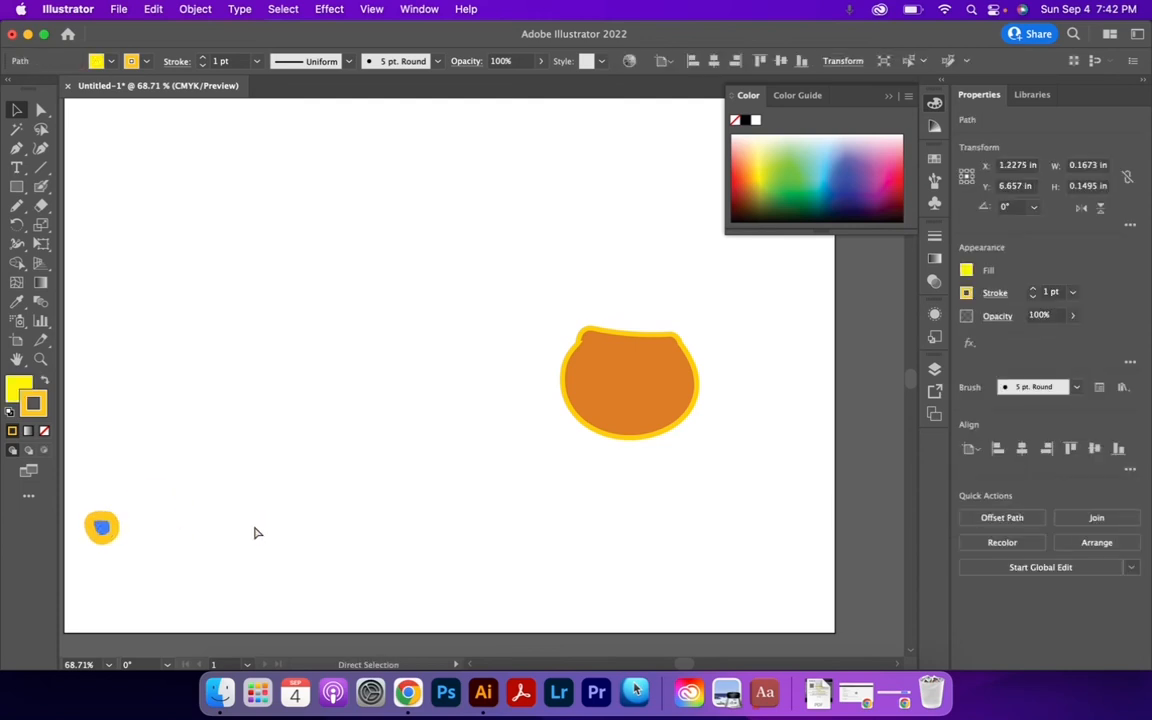
# Delete the tiny Paintbrush blob and move the orange bowl to the artboard's upper left area.
pyautogui.moveTo(157, 495); pyautogui.dragTo(74, 571)
pyautogui.press('BackSpace')
pyautogui.moveTo(697, 372); pyautogui.dragTo(319, 275)
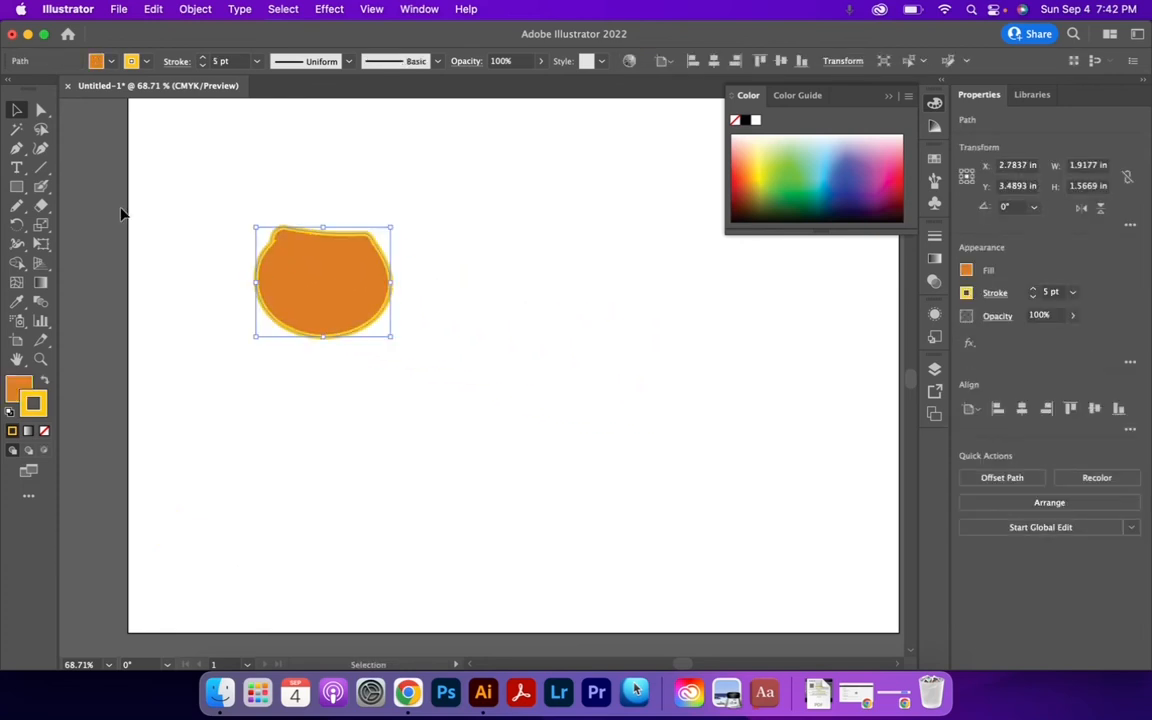
# Draw a yellow three-legged table about 2.81 by 1.97 in with the Blob Brush right of the bowl and select it.
pyautogui.click(41, 186)
pyautogui.moveTo(458, 239)
pyautogui.mouseDown()
pyautogui.moveTo(646, 245)
pyautogui.moveTo(638, 298)
pyautogui.mouseUp()
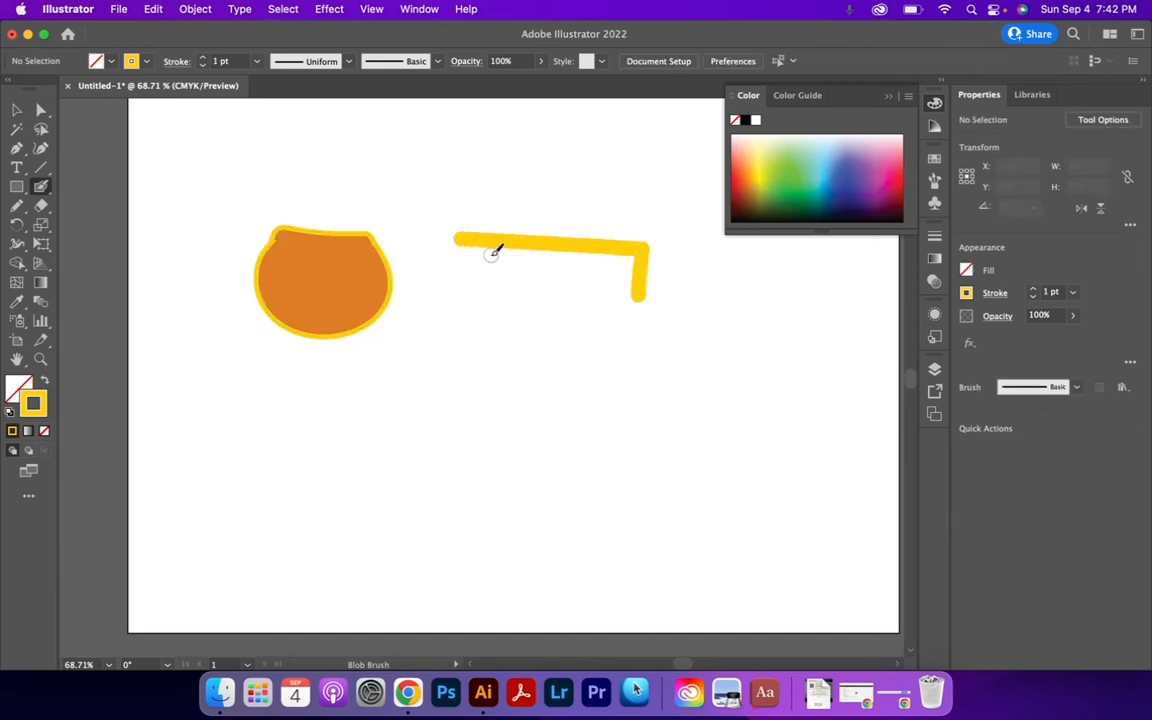
pyautogui.moveTo(463, 238)
pyautogui.mouseDown()
pyautogui.moveTo(463, 283)
pyautogui.moveTo(645, 285)
pyautogui.moveTo(525, 249)
pyautogui.moveTo(475, 248)
pyautogui.moveTo(645, 271)
pyautogui.moveTo(600, 366)
pyautogui.mouseUp()
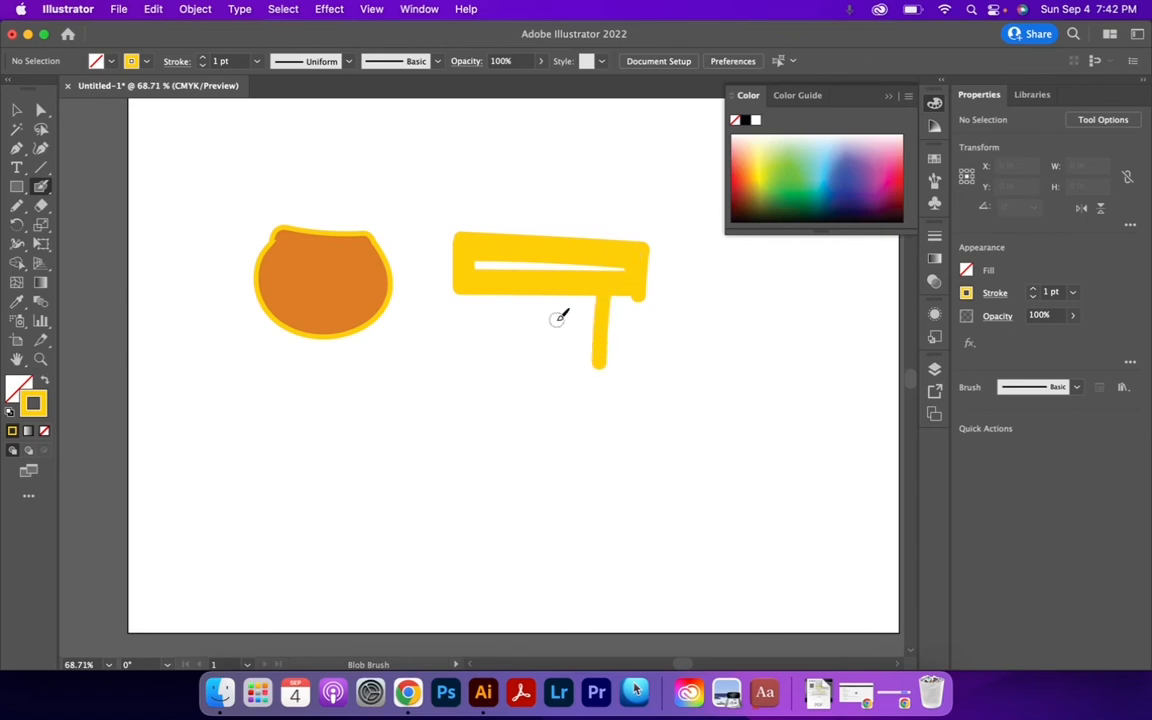
pyautogui.moveTo(483, 295); pyautogui.dragTo(479, 346)
pyautogui.moveTo(546, 293); pyautogui.dragTo(540, 335)
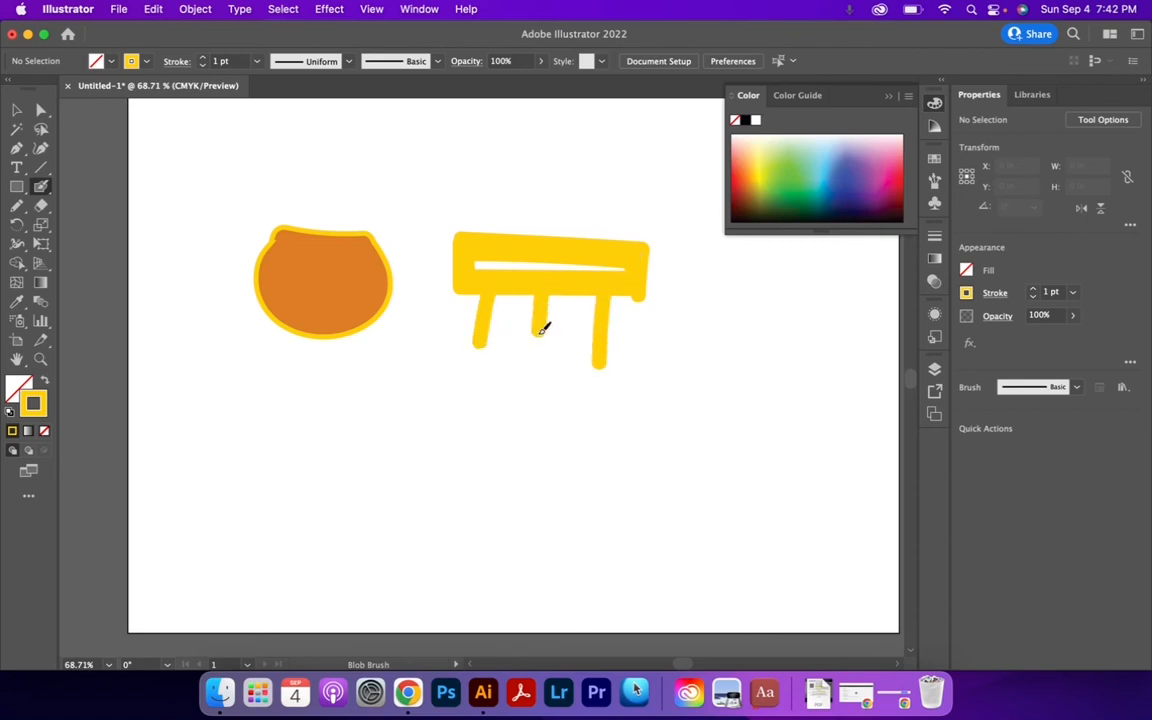
pyautogui.click(18, 110)
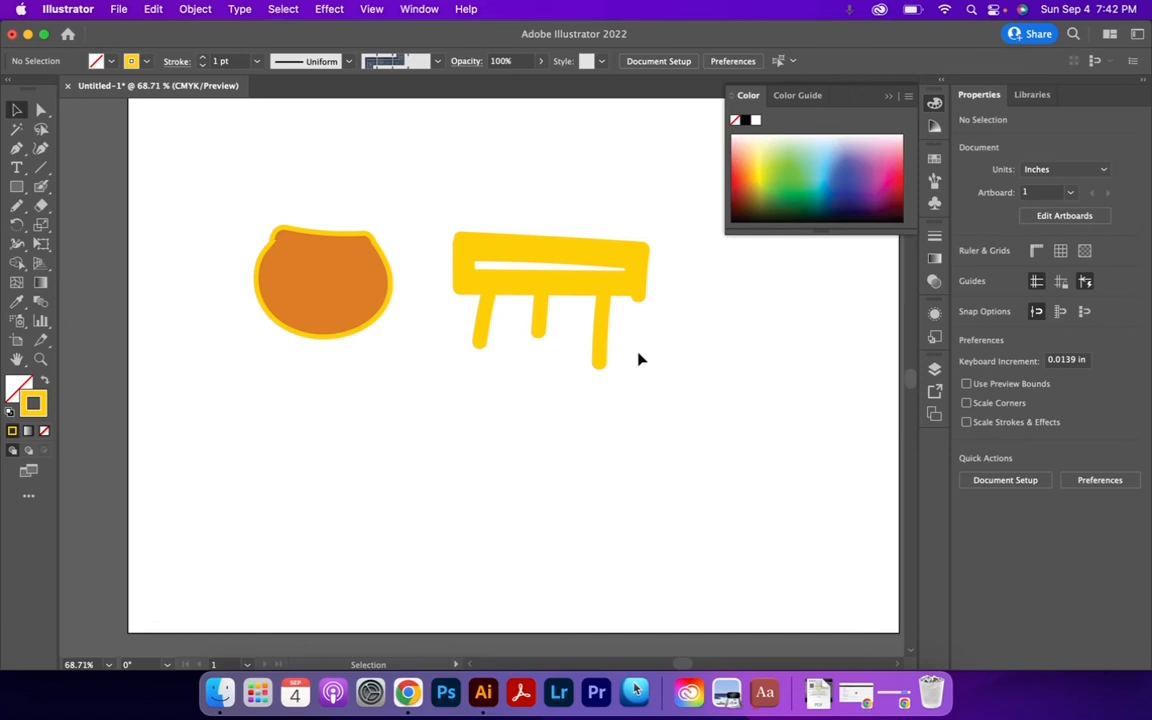
pyautogui.click(566, 290)
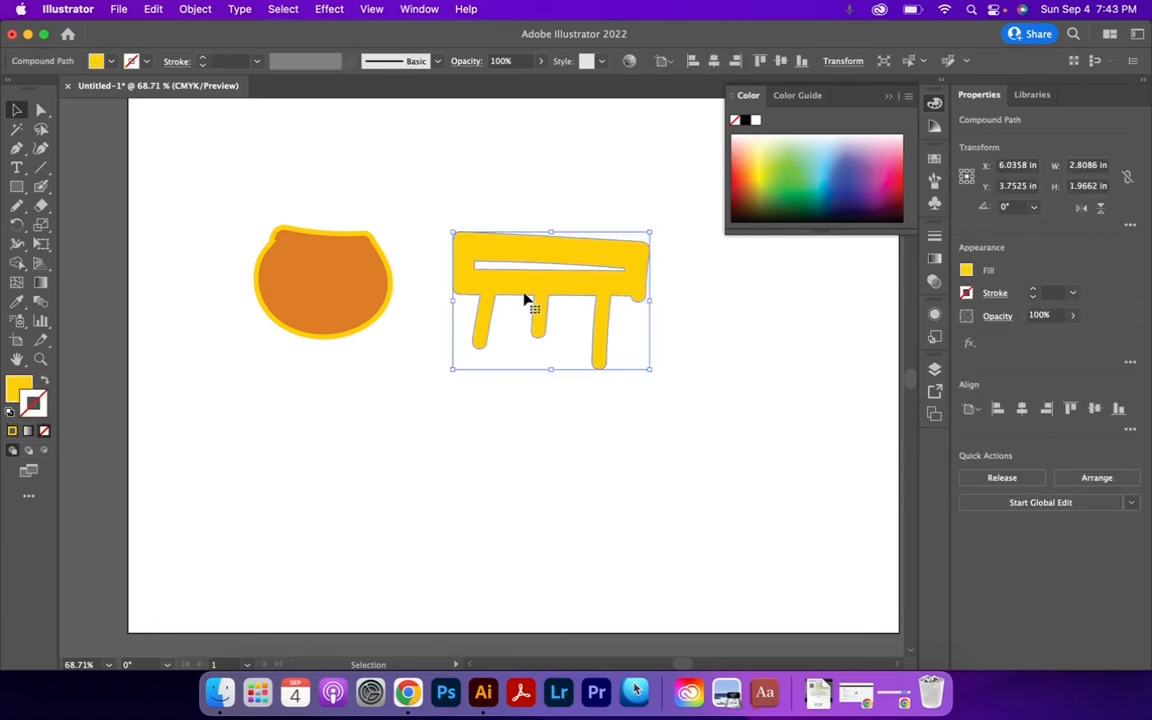
# Add two slanted Blob Brush strokes in the same yellow, rising outward from the left and right of the table's upper edge.
pyautogui.press('super+shift+a')
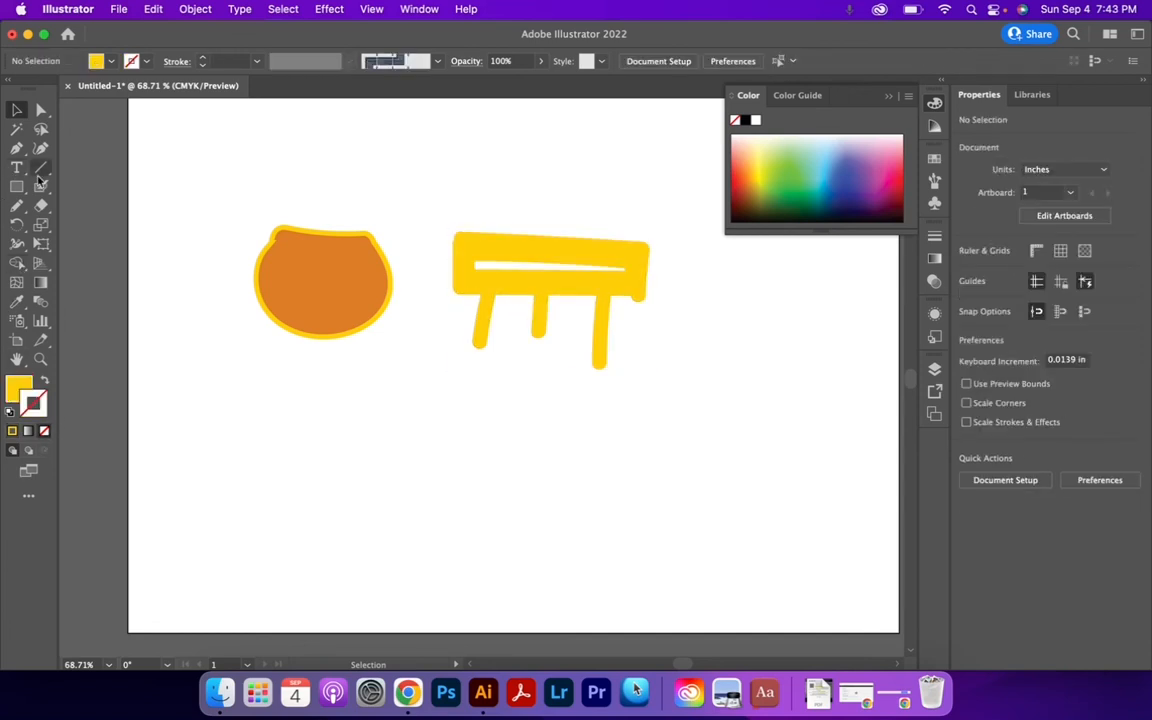
pyautogui.click(41, 184)
pyautogui.click(43, 381)
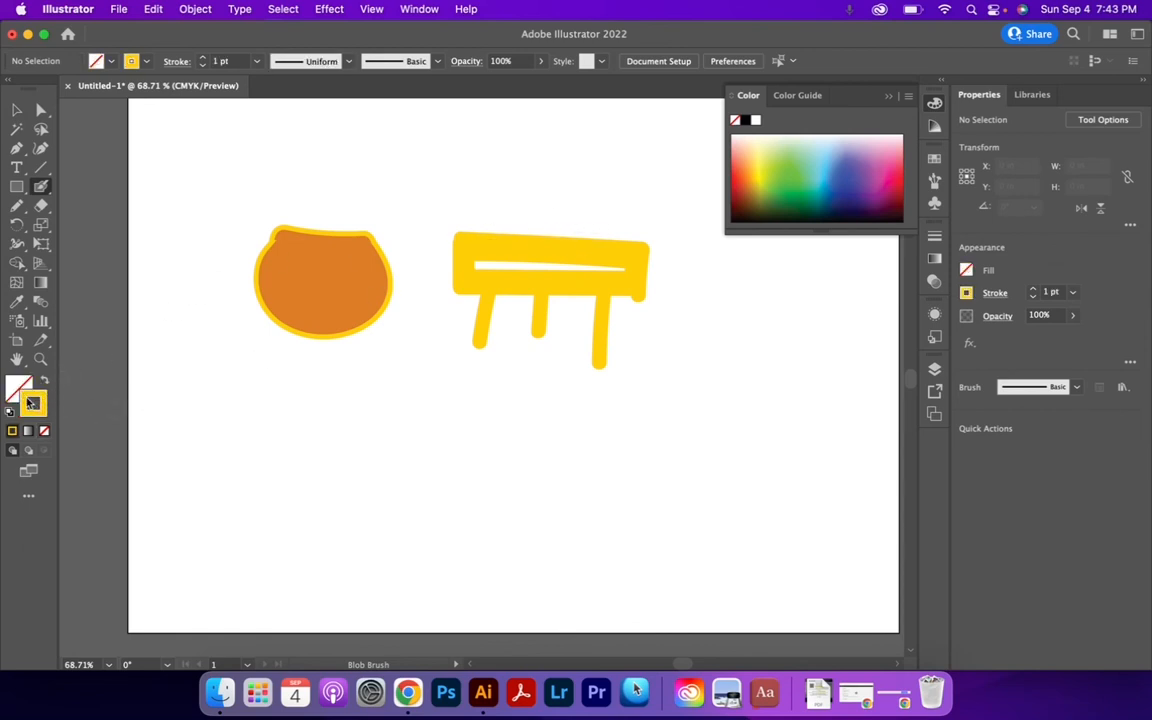
pyautogui.moveTo(492, 229); pyautogui.dragTo(467, 197)
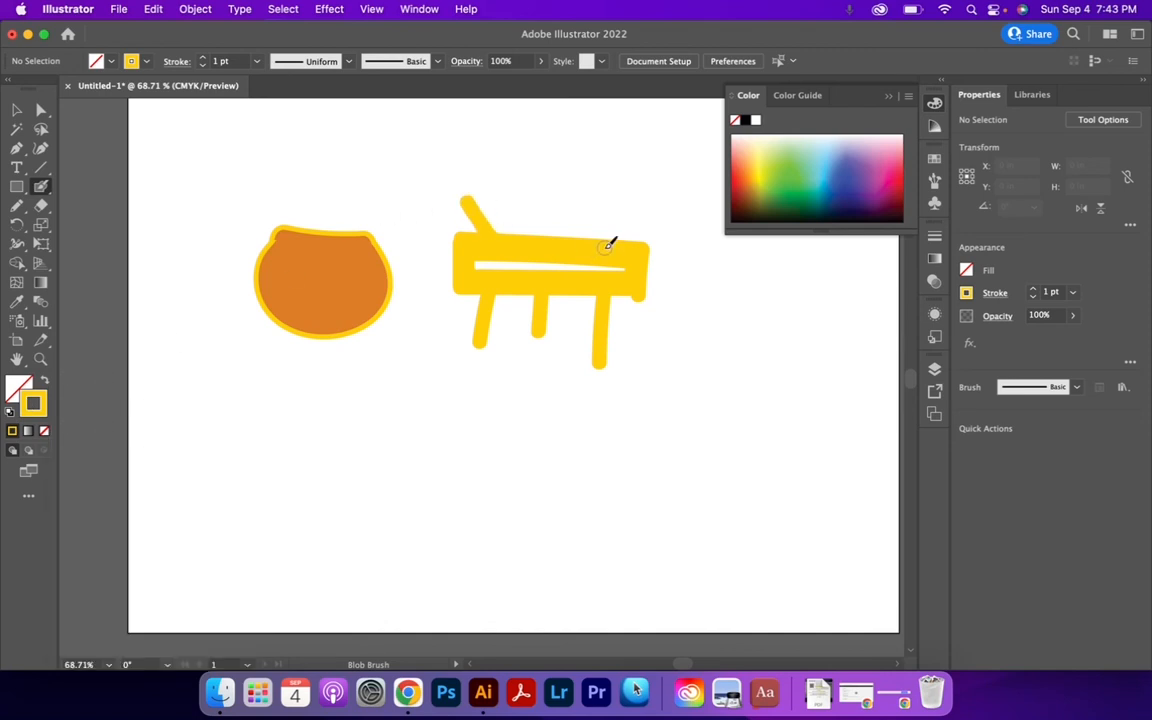
pyautogui.moveTo(609, 244); pyautogui.dragTo(664, 200)
# Move the yellow table with its two slanted strokes slightly down as one shape and deselect it.
pyautogui.click(16, 110)
pyautogui.moveTo(534, 258); pyautogui.dragTo(548, 238)
pyautogui.moveTo(531, 271); pyautogui.dragTo(531, 271)
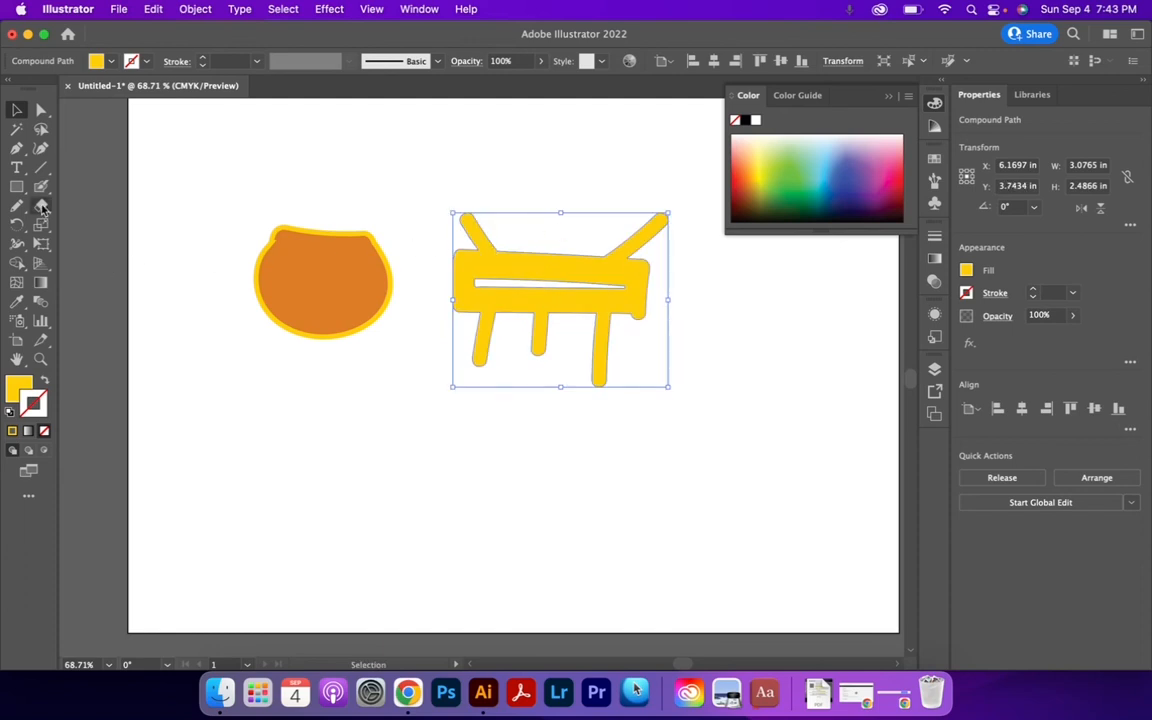
pyautogui.click(369, 384)
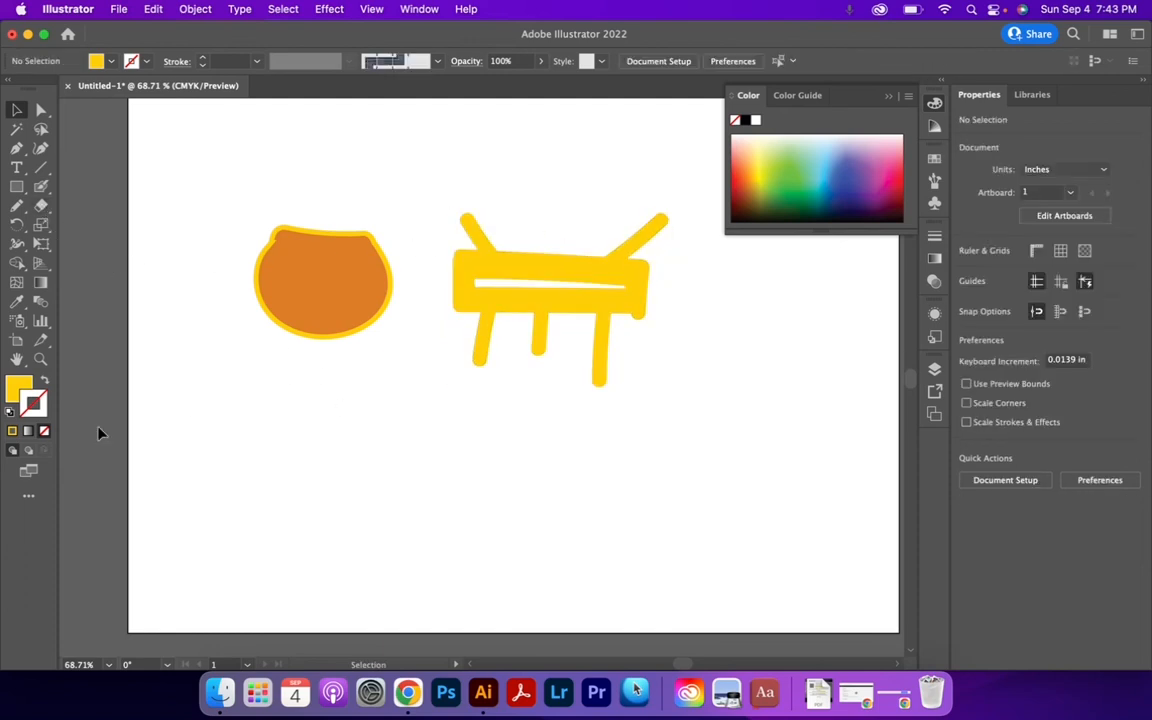
# Draw two short vertical Blob Brush strokes in a lighter yellow across the middle of the table's upper edge.
pyautogui.click(44, 383)
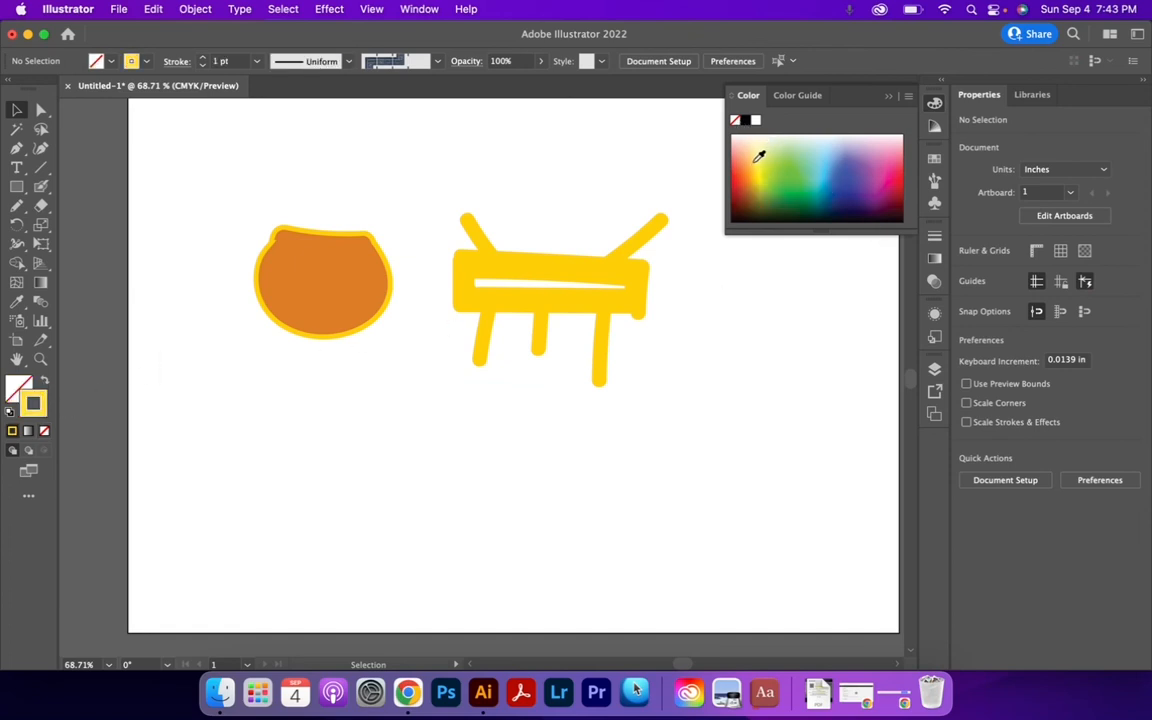
pyautogui.click(41, 186)
pyautogui.moveTo(537, 228); pyautogui.dragTo(537, 270)
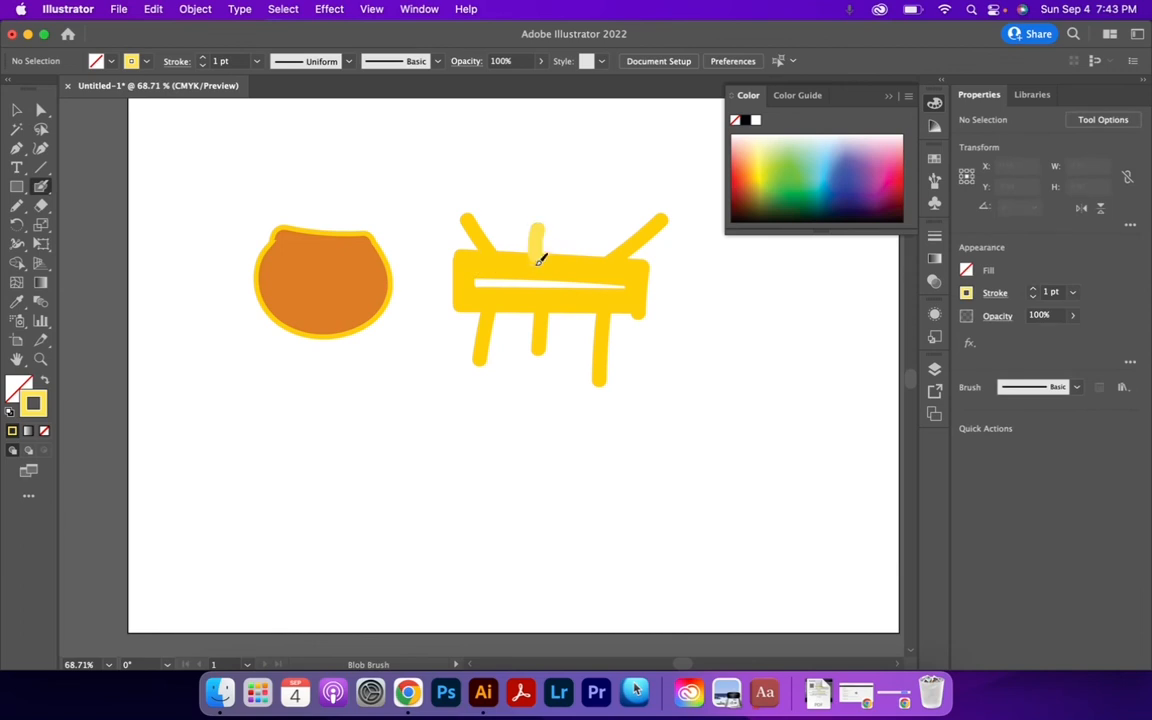
pyautogui.moveTo(566, 229); pyautogui.dragTo(566, 278)
# Shift the darker yellow table slightly down, select it together with the two lighter strokes, and unite them into one shape.
pyautogui.press('v')
pyautogui.moveTo(634, 310)
pyautogui.mouseDown()
pyautogui.moveTo(620, 328)
pyautogui.moveTo(631, 314)
pyautogui.mouseUp()
pyautogui.moveTo(479, 181); pyautogui.dragTo(632, 350)
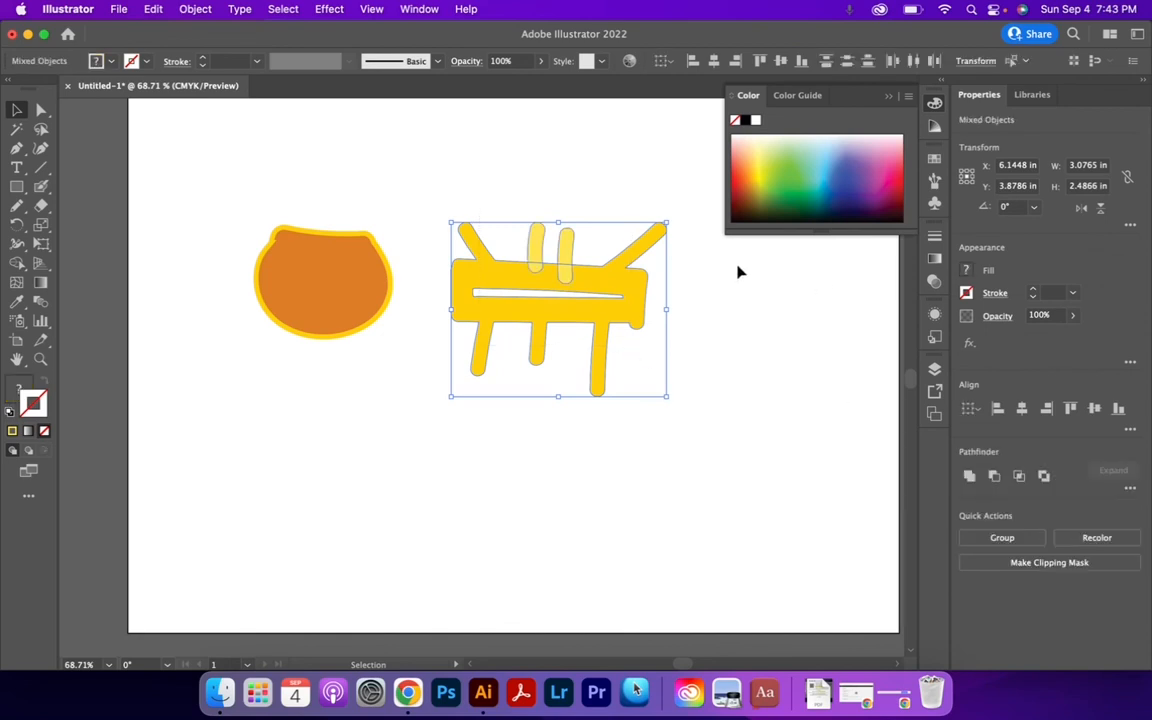
pyautogui.click(970, 479)
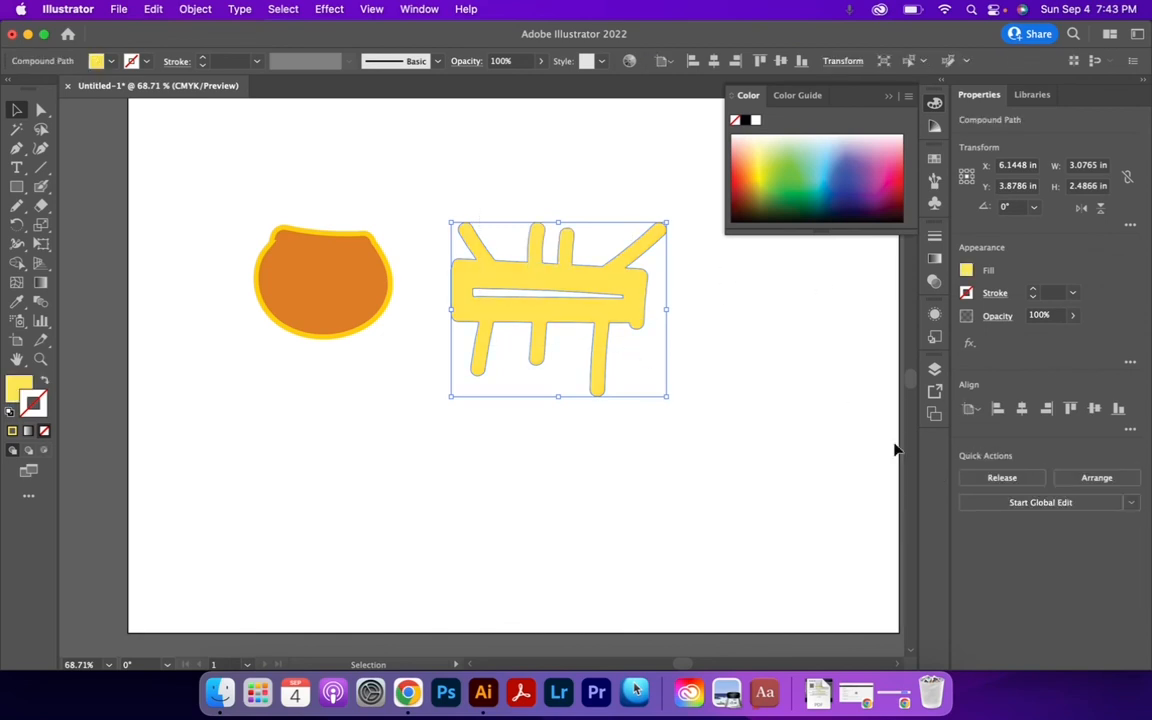
pyautogui.click(668, 308)
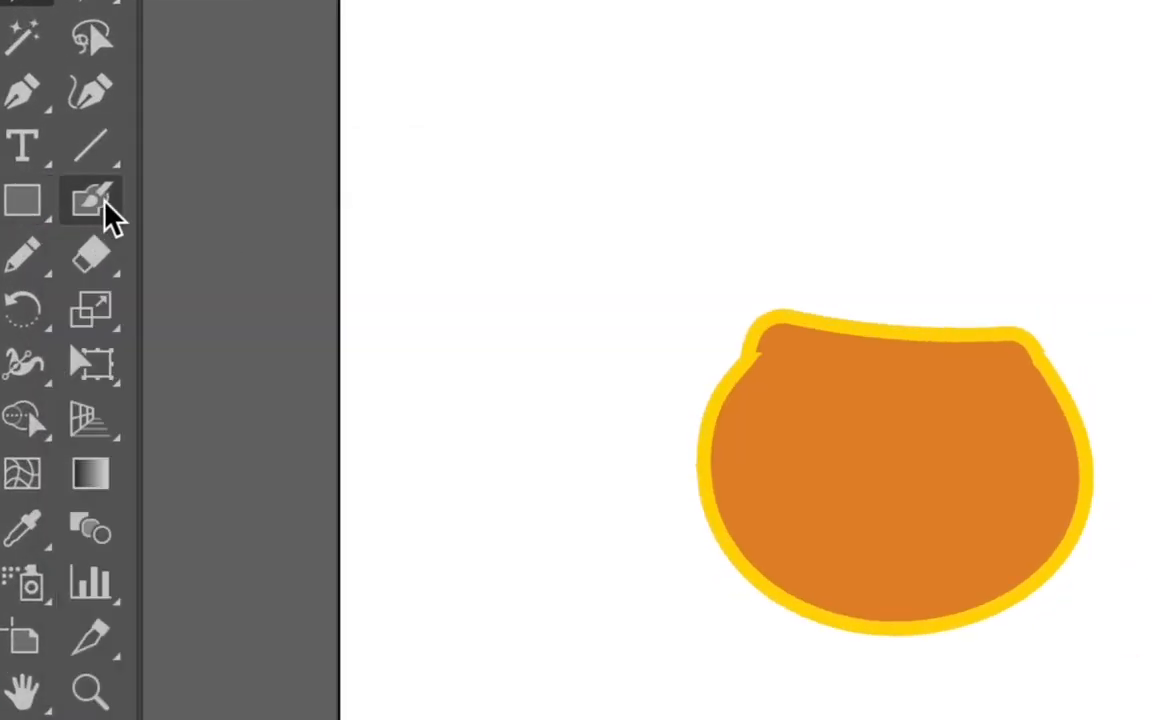
pyautogui.click(108, 213)
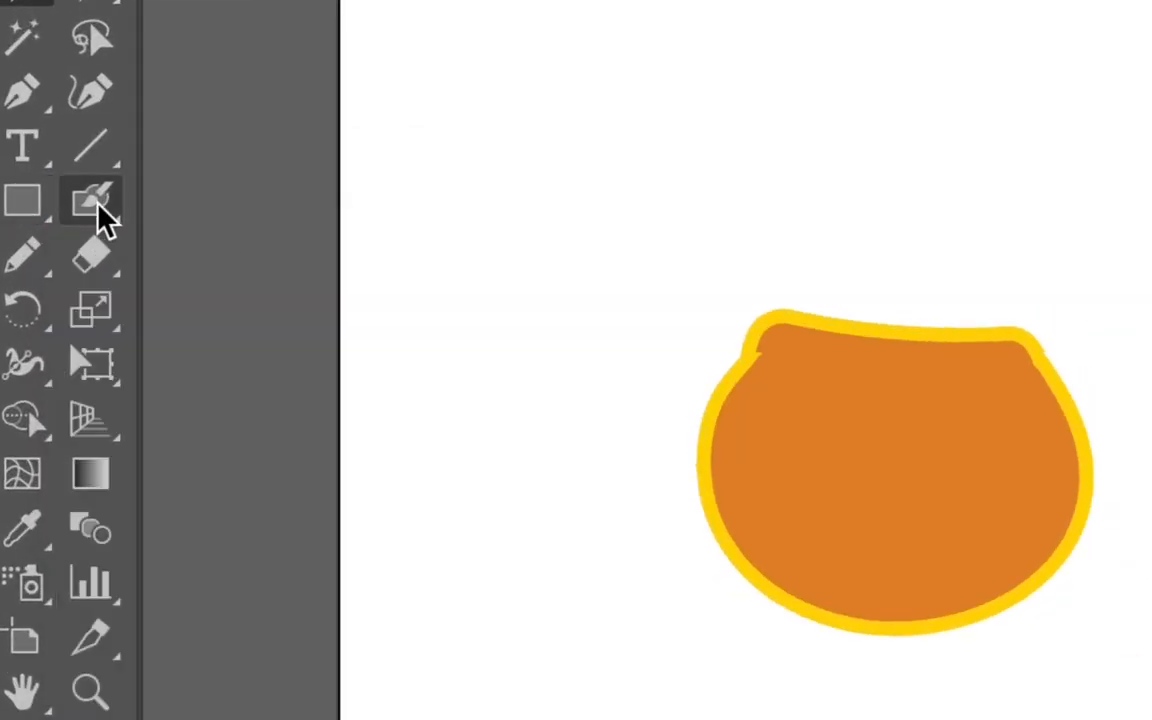